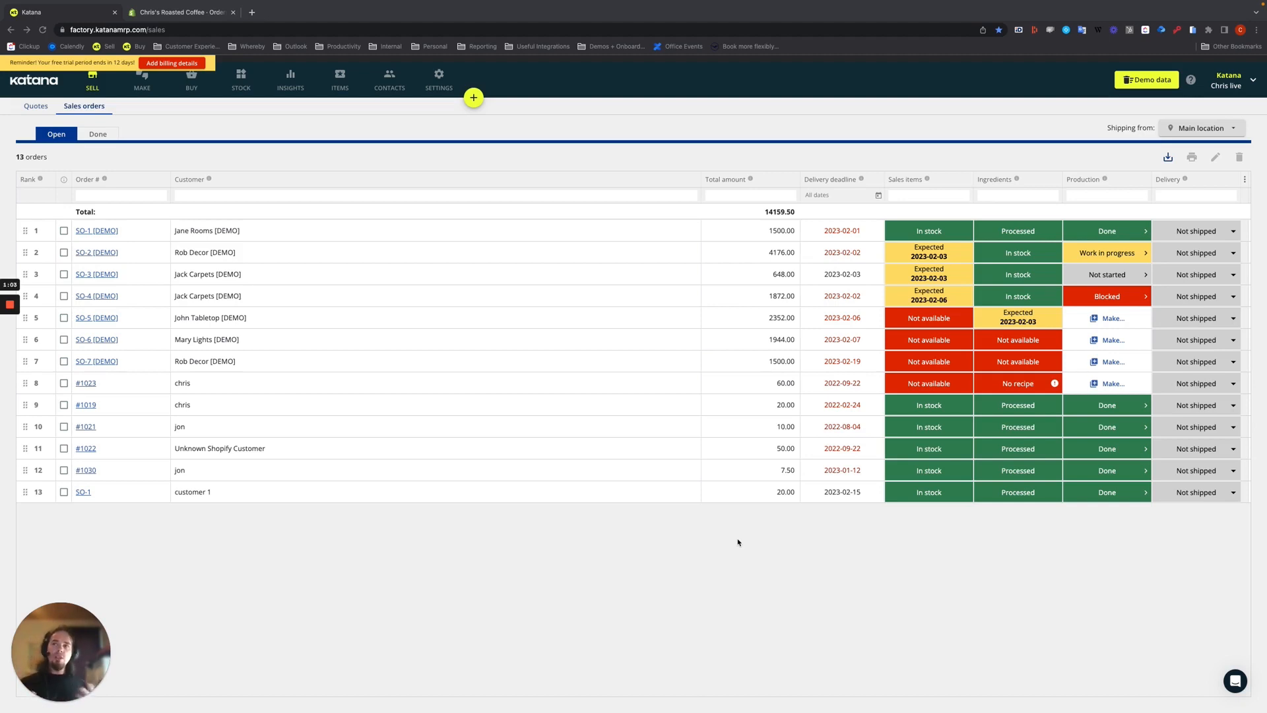
- Switch to the Shopify admin and start creating a new order from the orders list
click(185, 14)
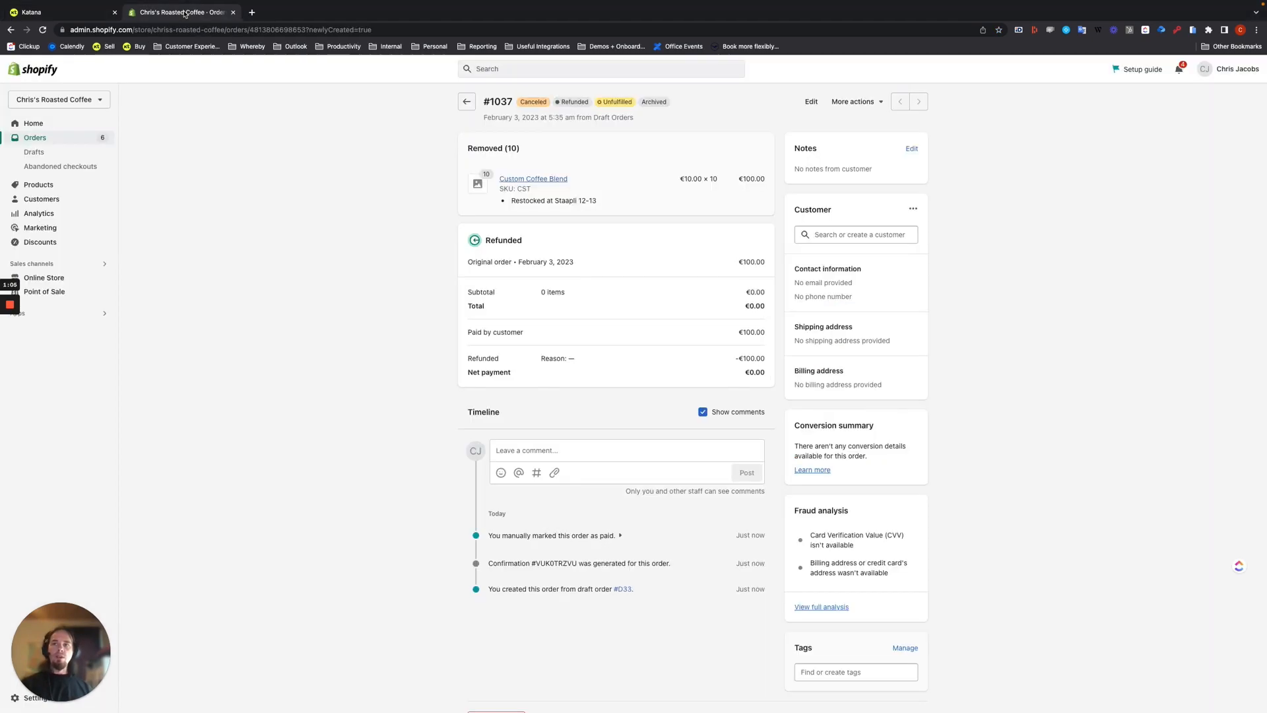
click(58, 141)
click(1226, 106)
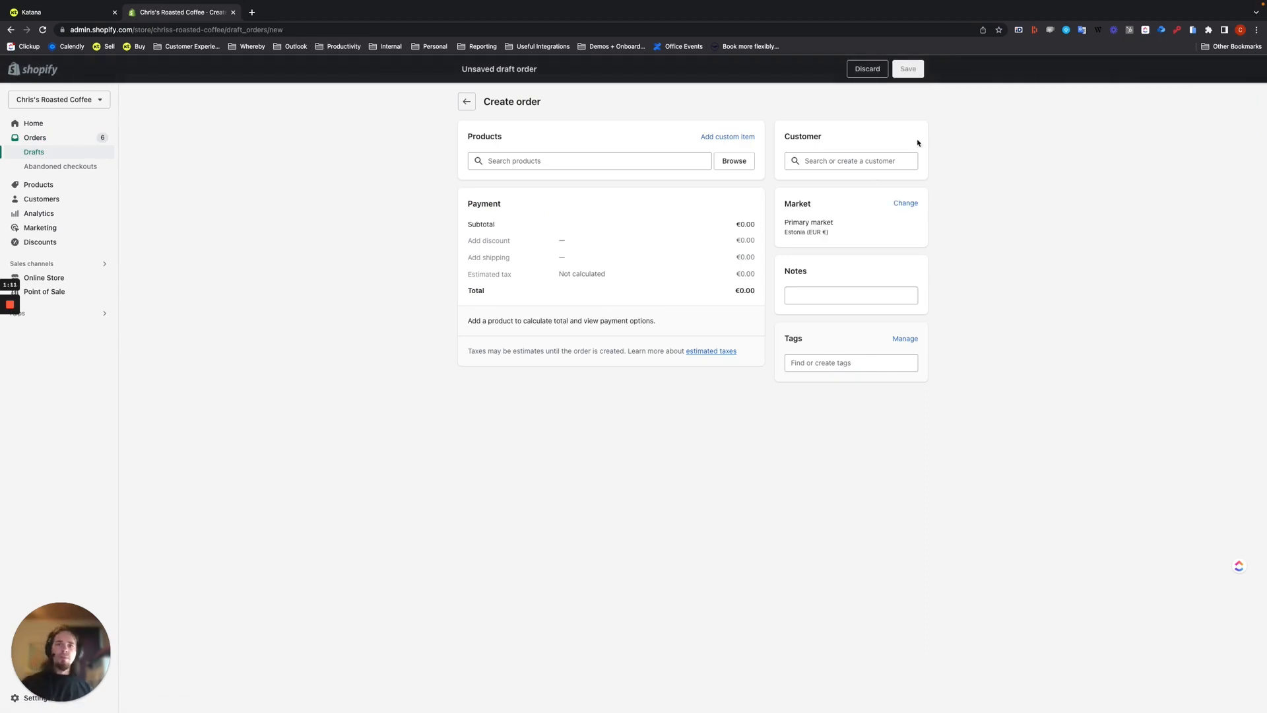
- Search the products for "custom" and add Custom Coffee Blend to the draft order
click(562, 162)
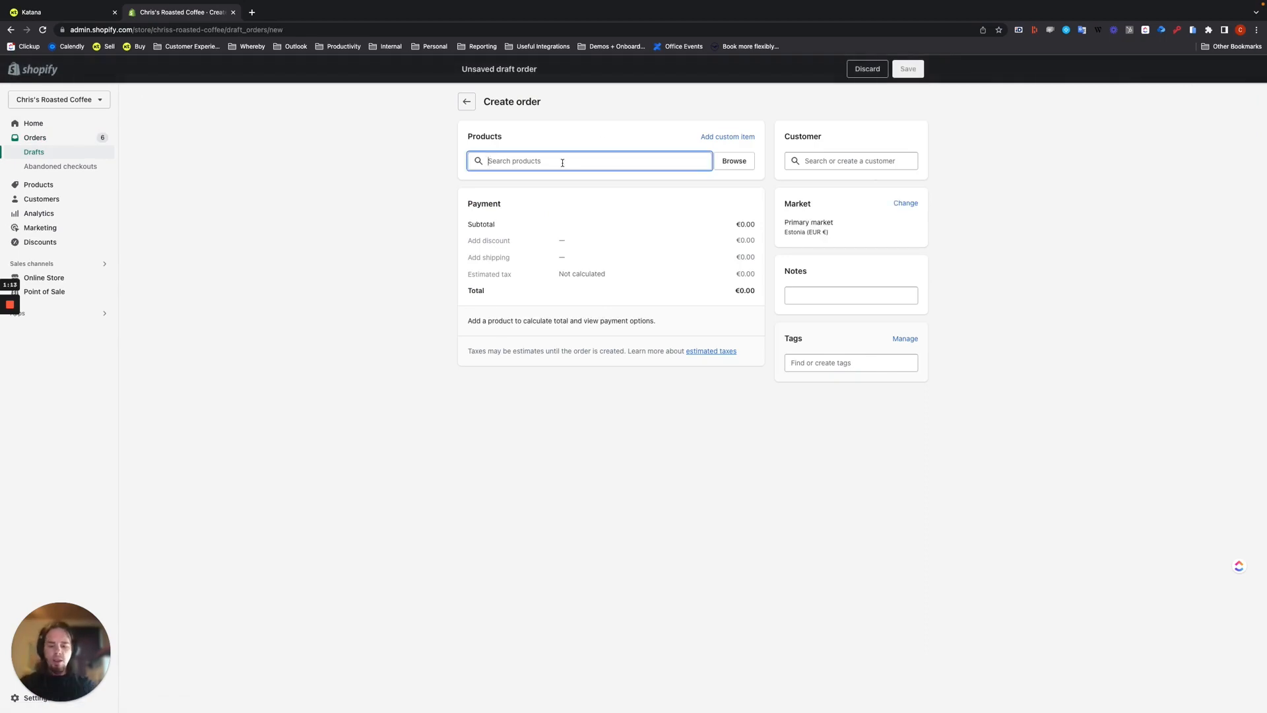
text(cus)
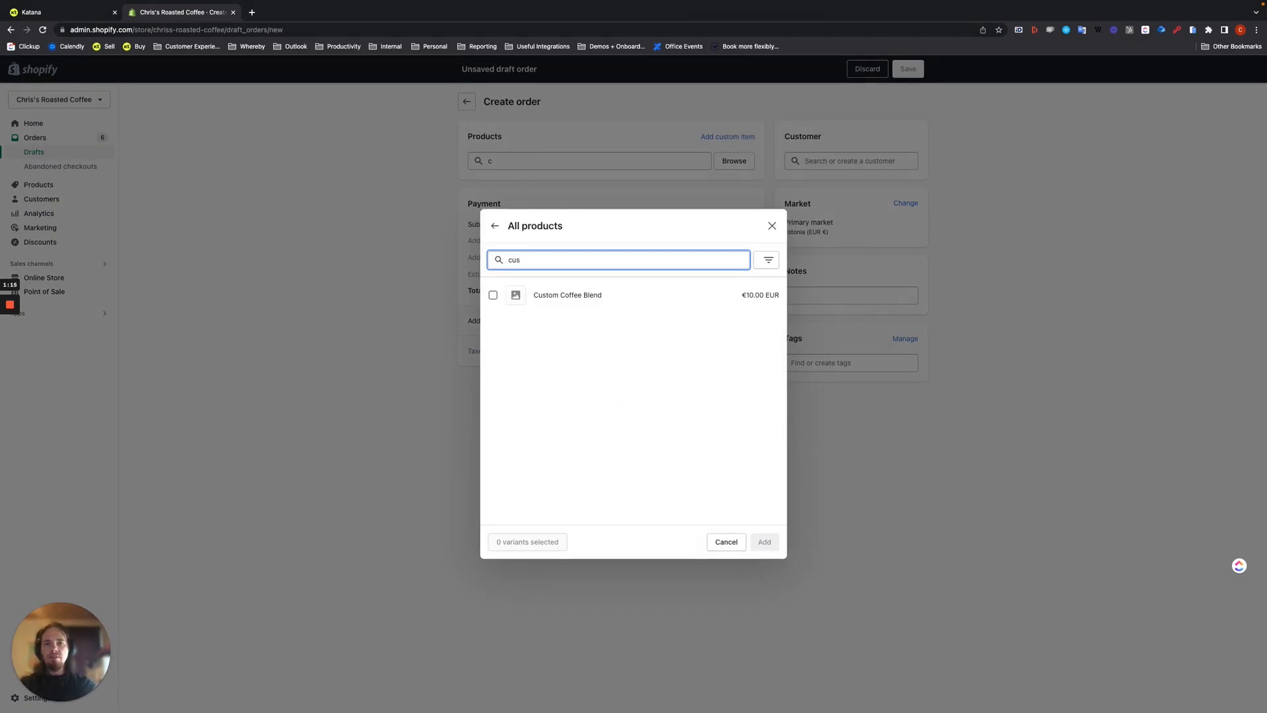
text(tom)
key(BackSpace)
key(BackSpace)
key(BackSpace)
key(BackSpace)
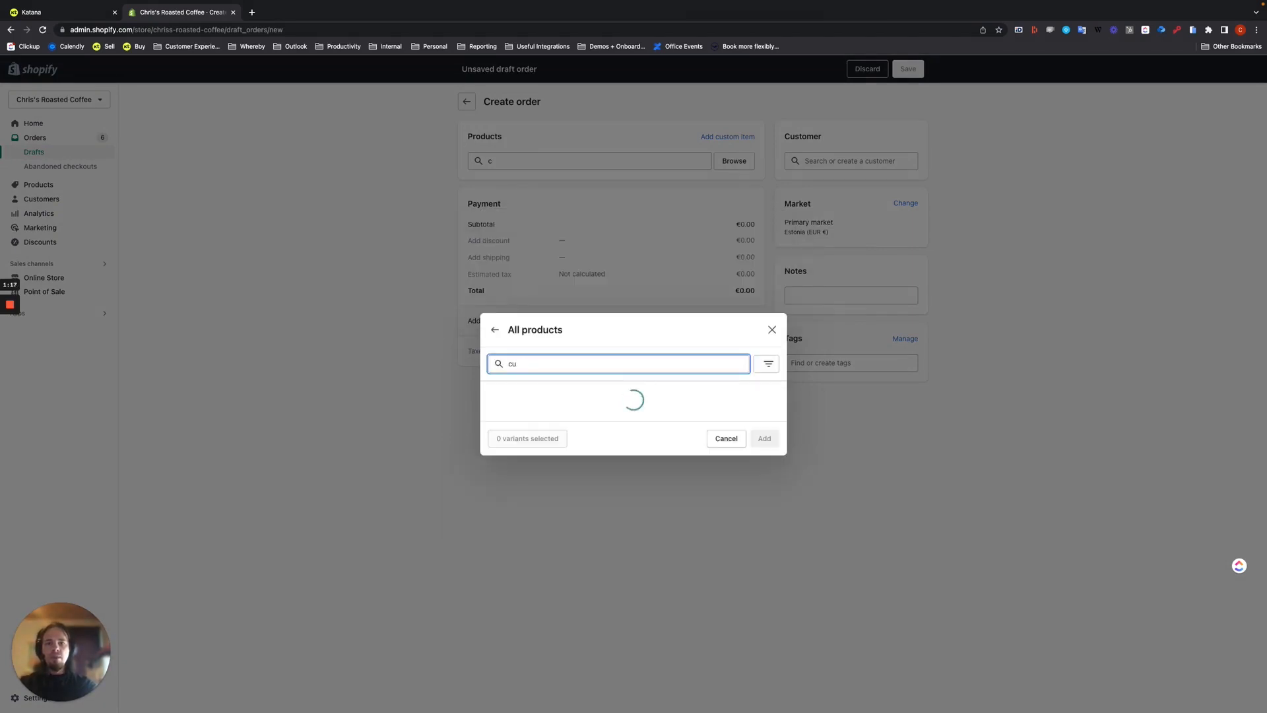
text(stom)
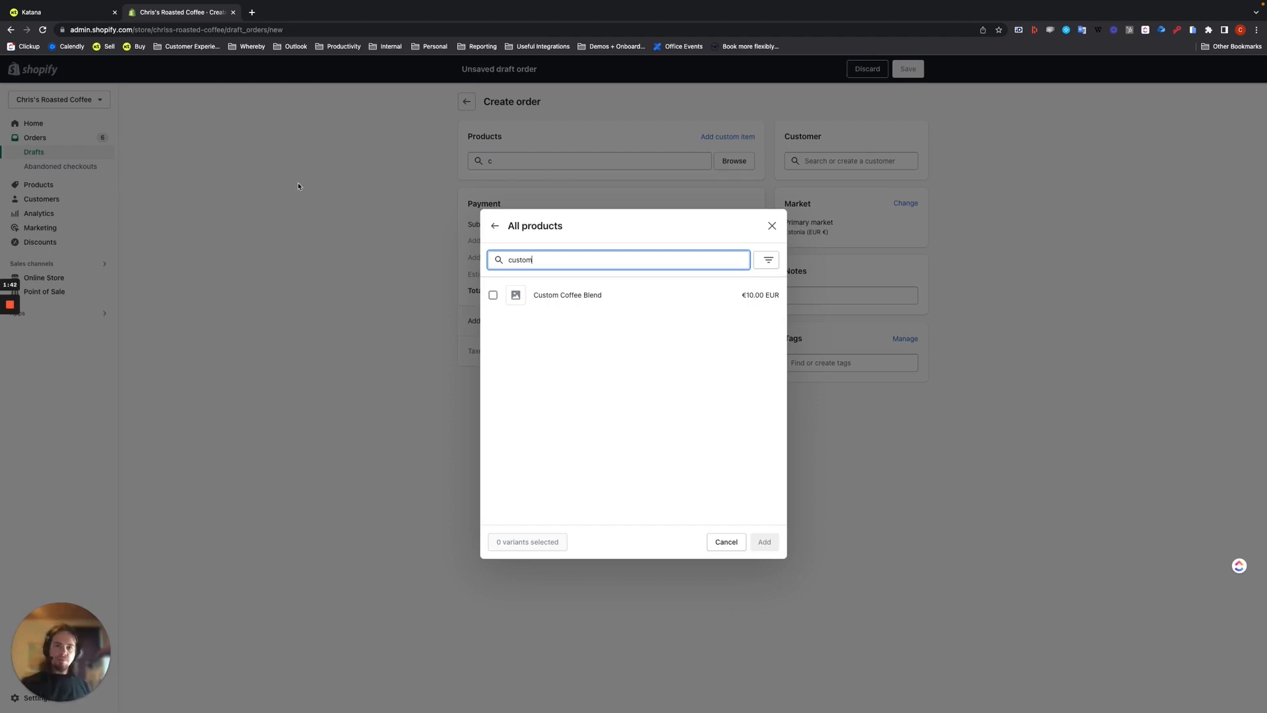
click(548, 303)
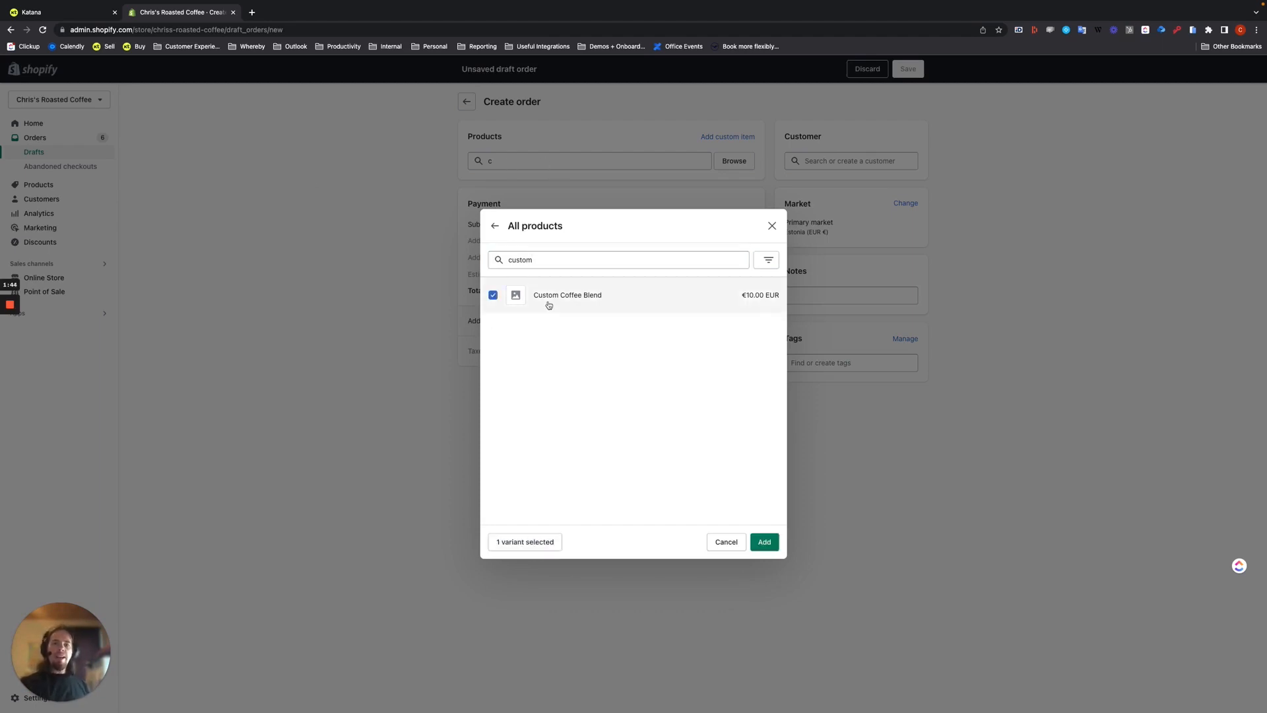
click(764, 542)
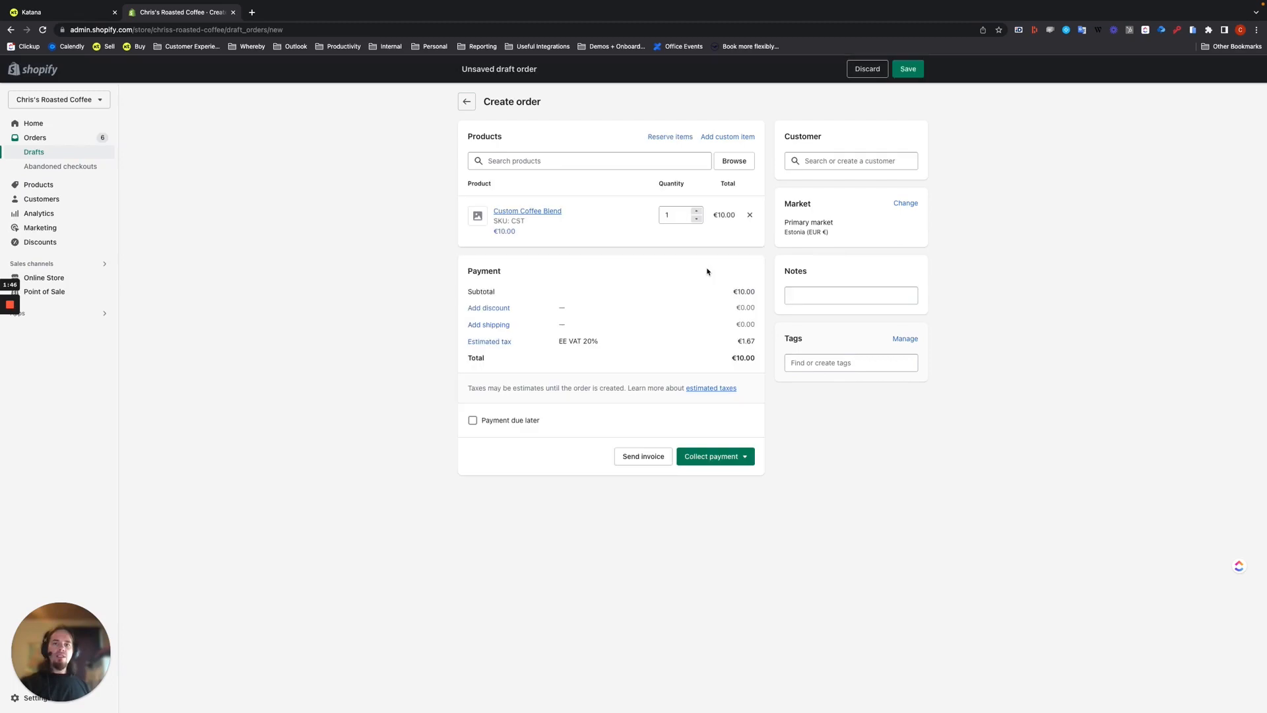
- Set the Custom Coffee Blend quantity to 10 and create the order marked as paid
click(675, 212)
text(0)
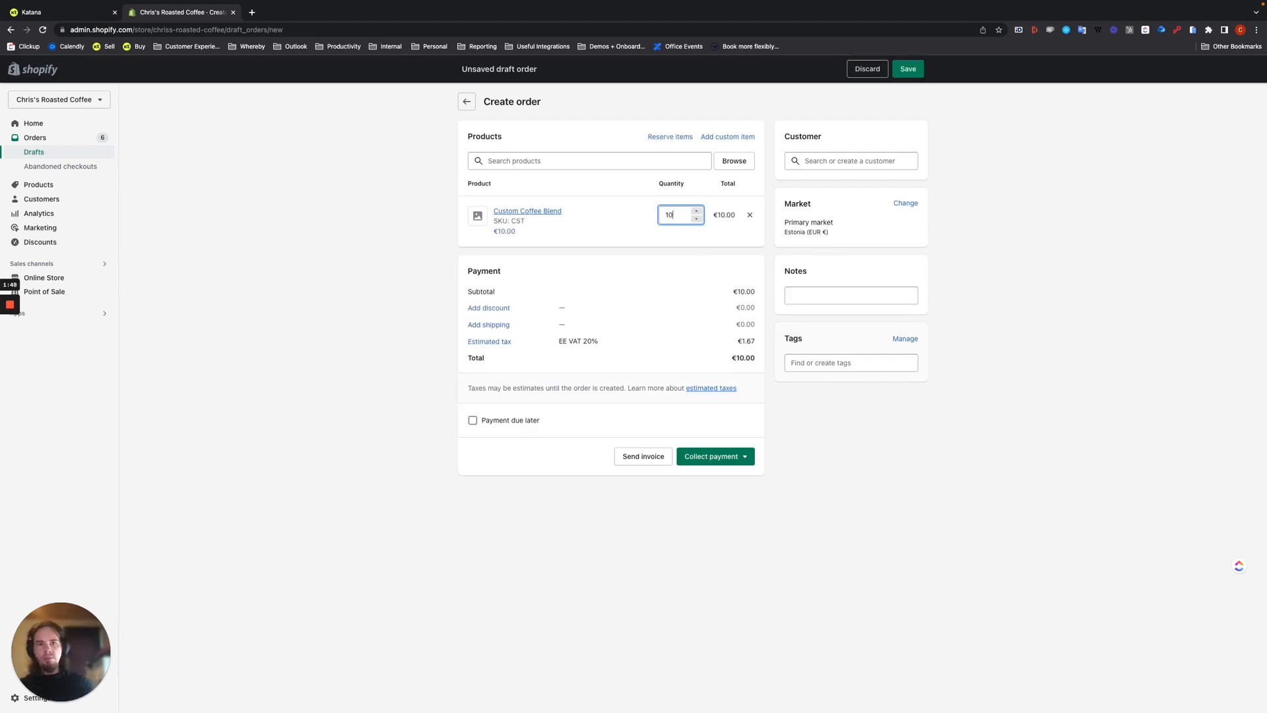
click(730, 458)
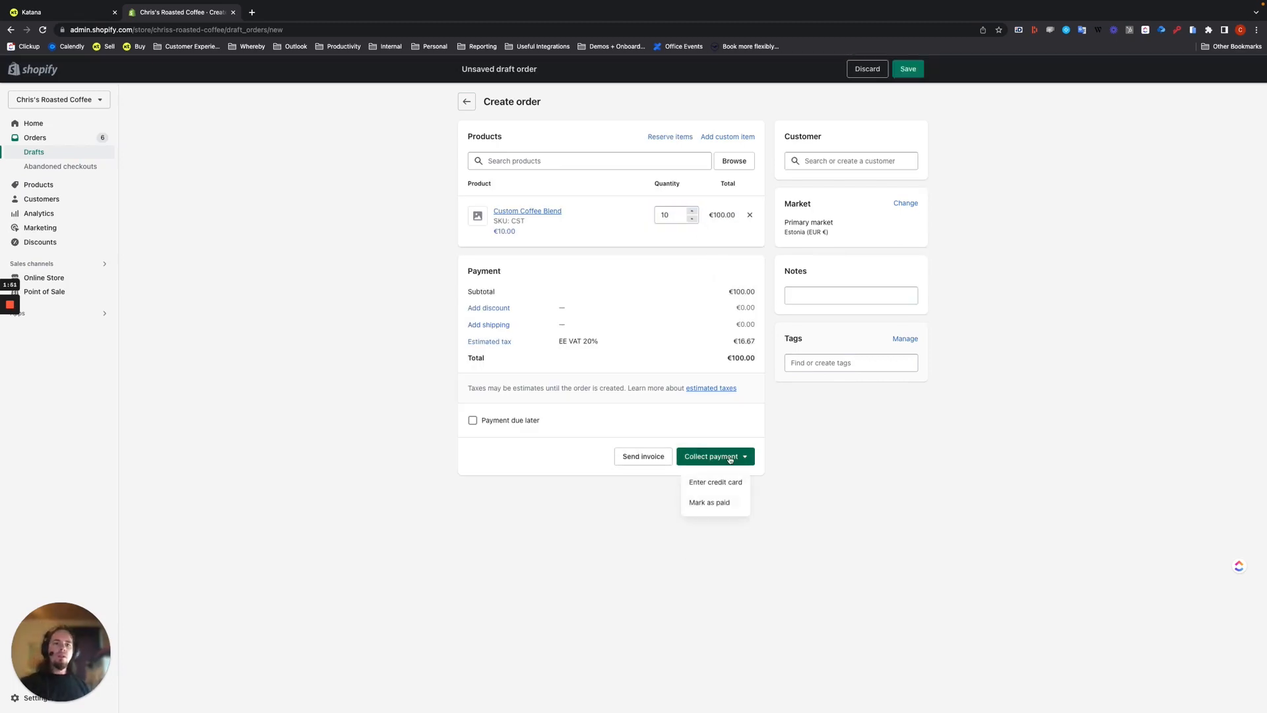
click(703, 504)
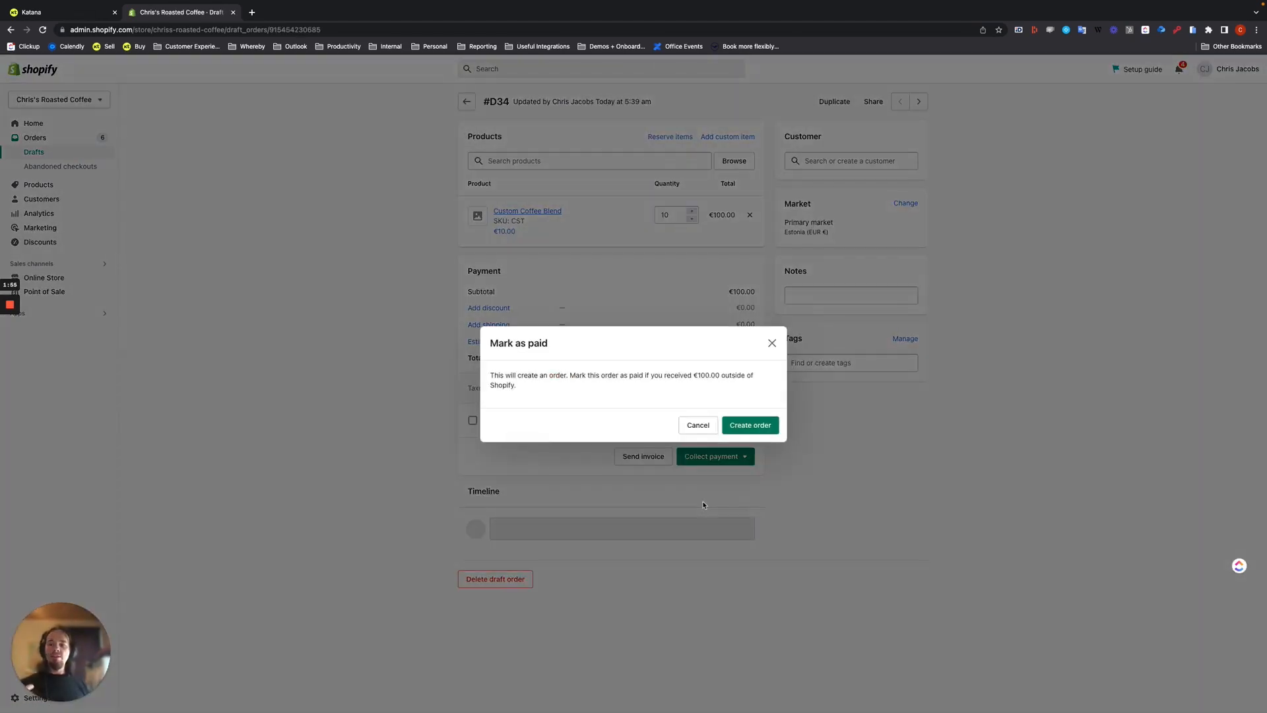
click(766, 425)
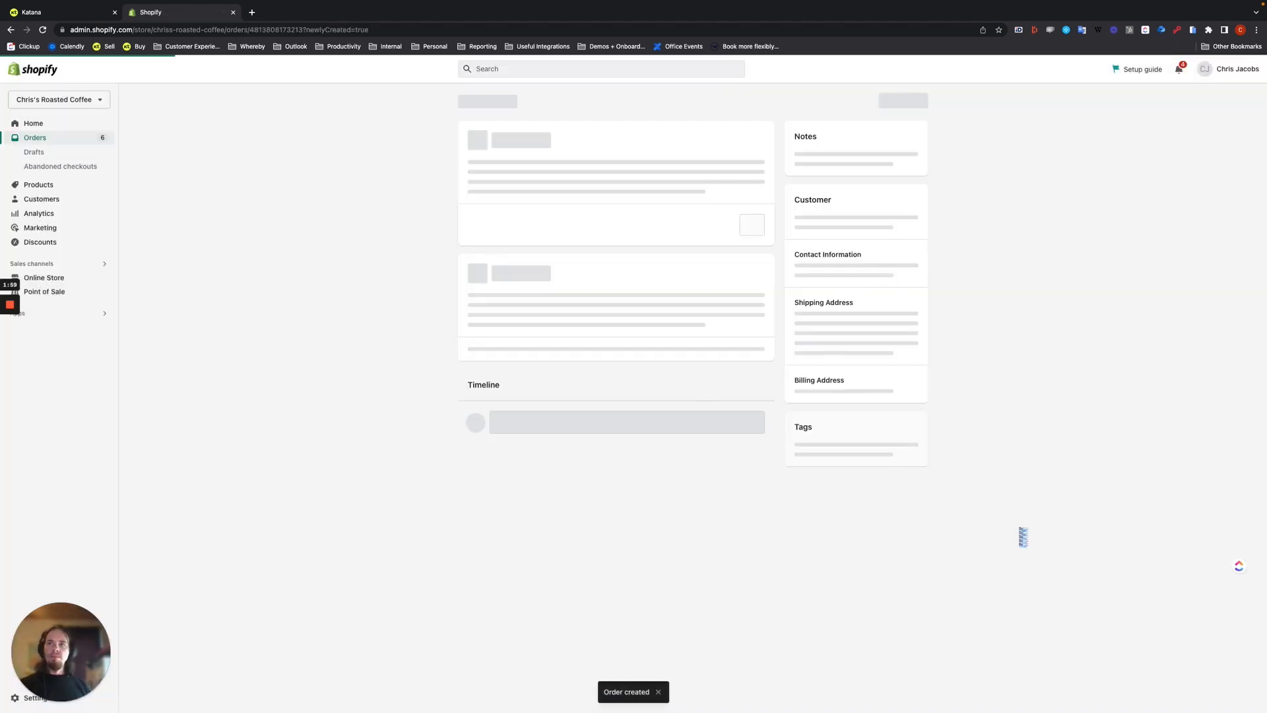
- Switch to Katana, open the newly synced Shopify sales order, and set its Custom Coffee Blend line to Make to order
click(53, 14)
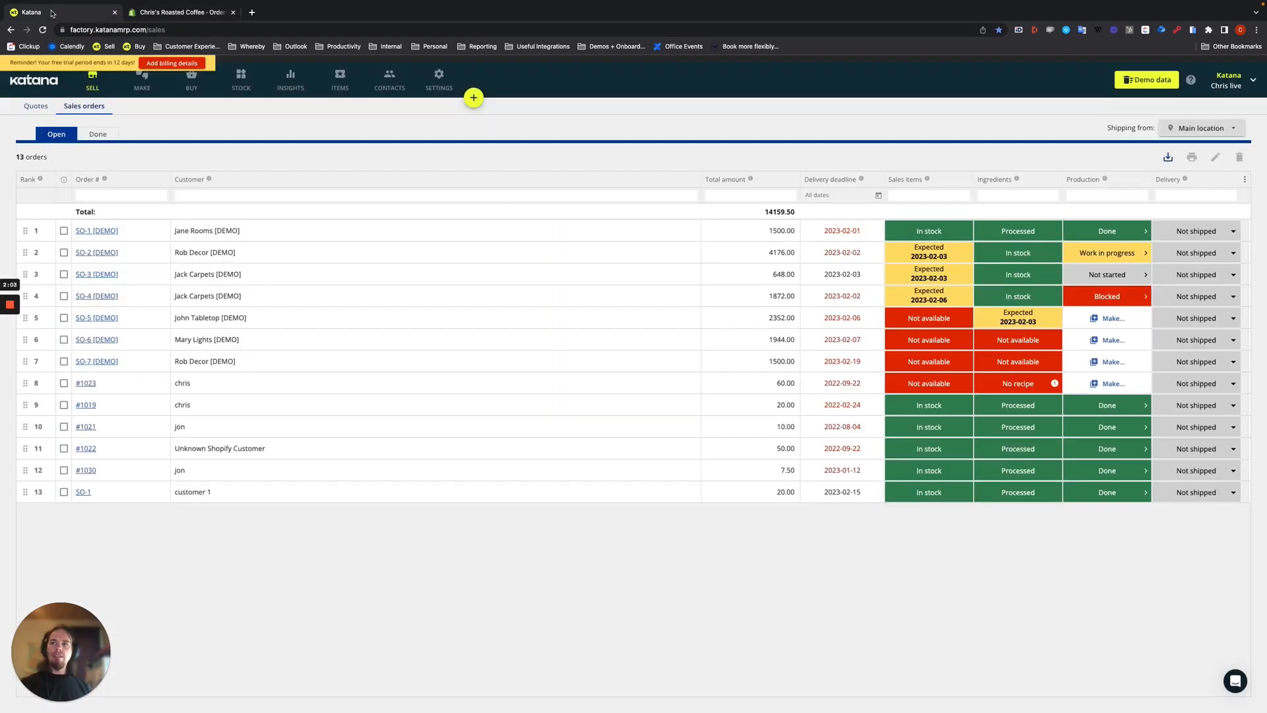
click(473, 433)
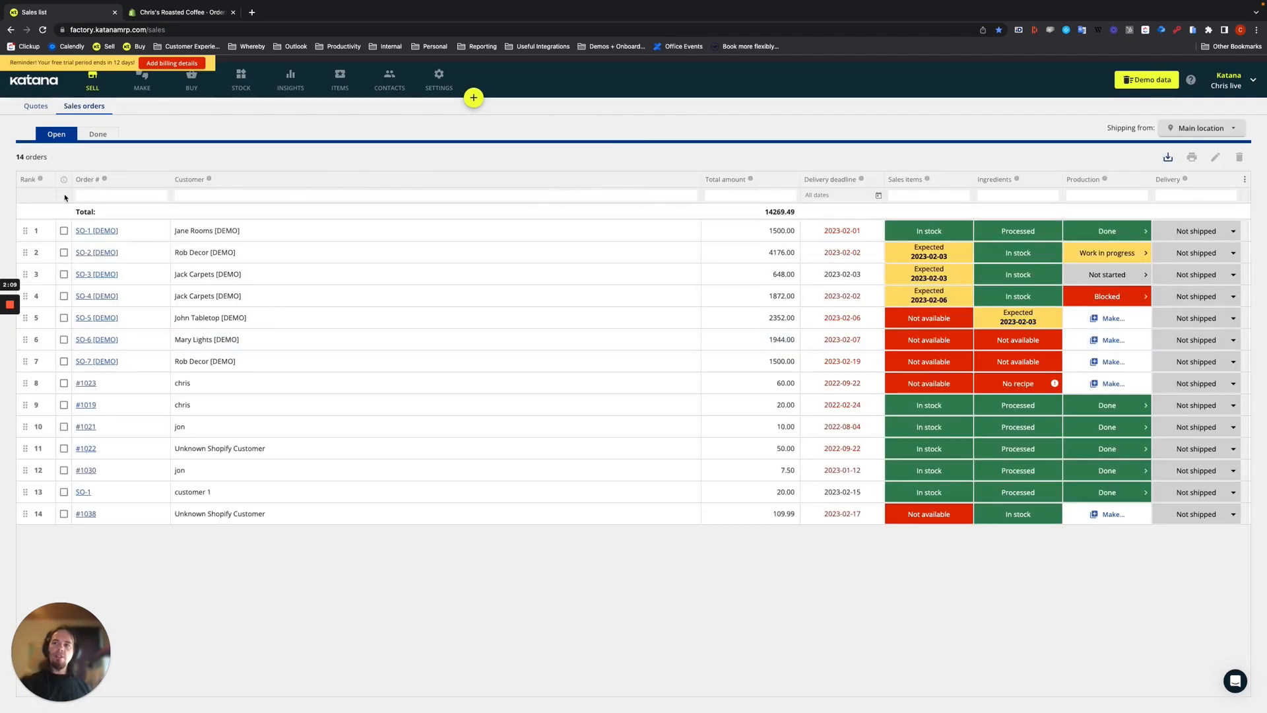
click(87, 514)
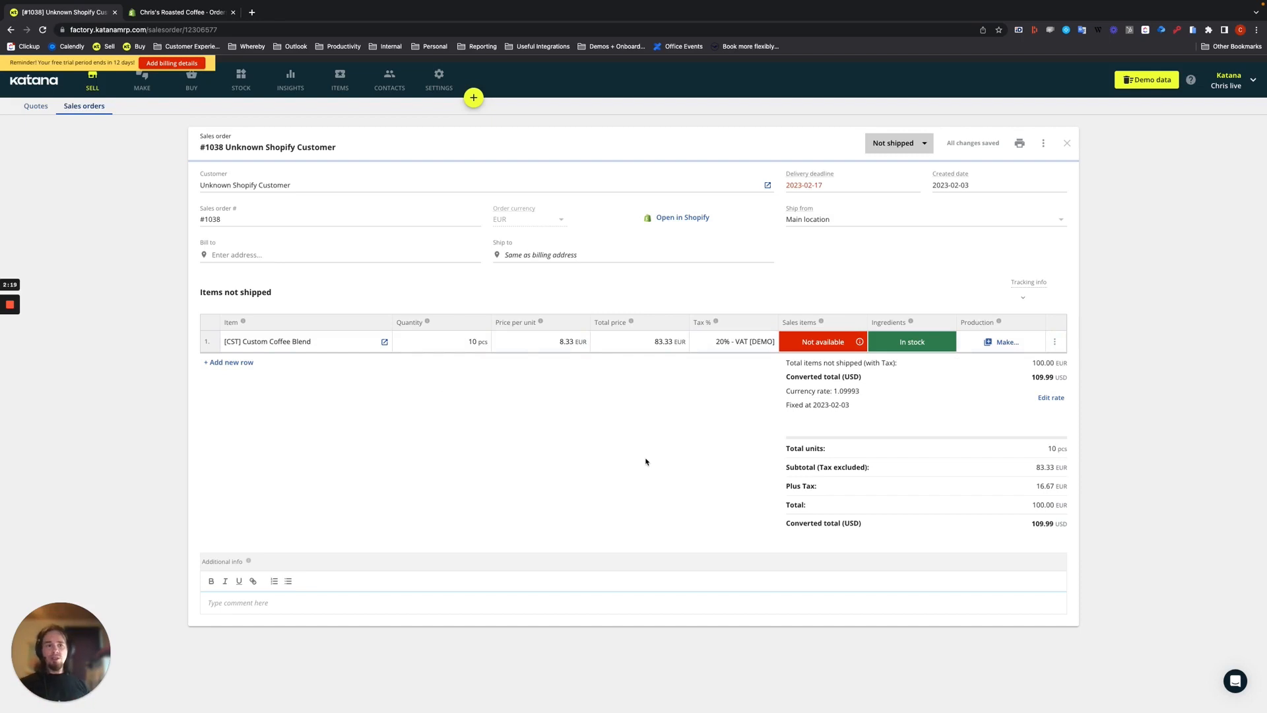
click(1007, 342)
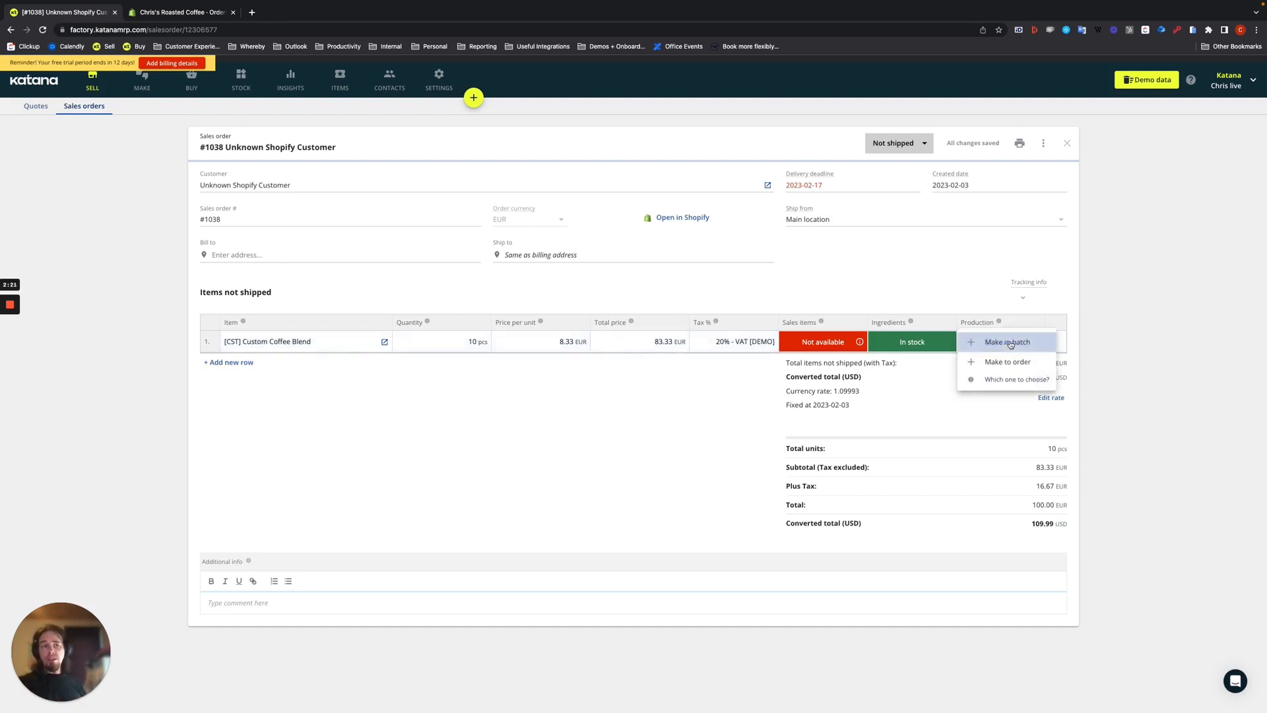
click(1004, 362)
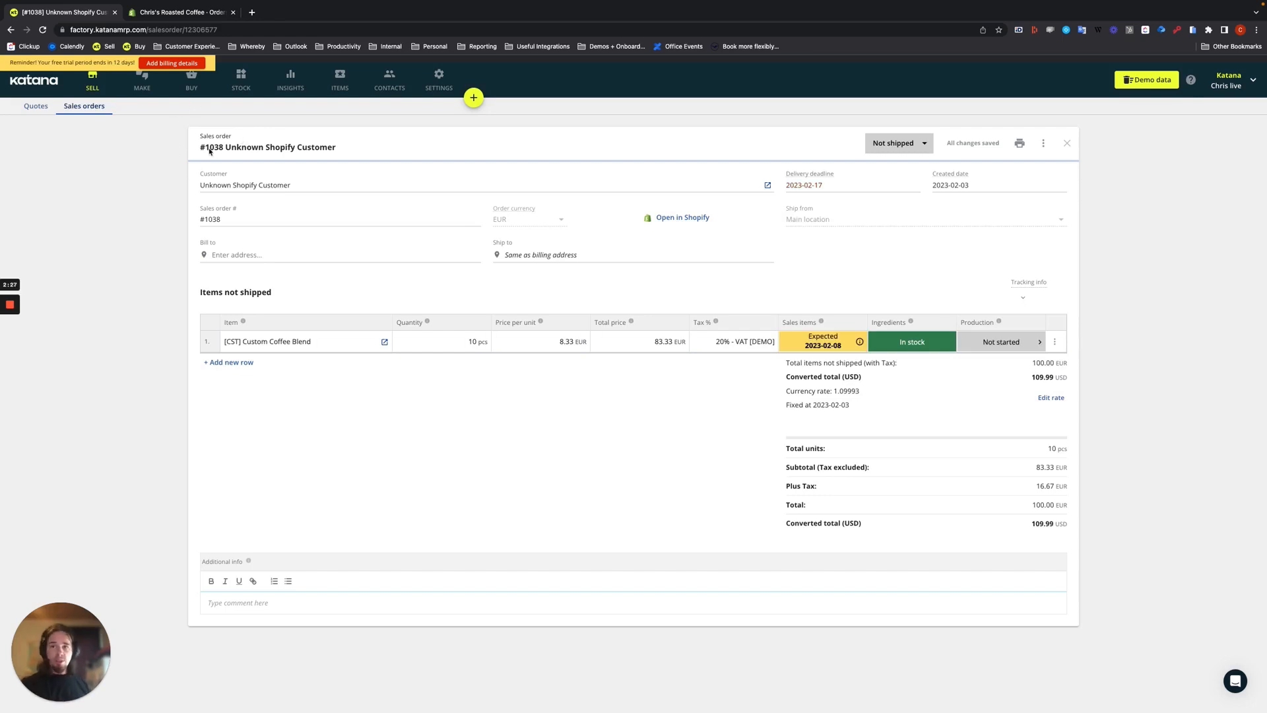
- Open the Custom Coffee Blend manufacturing order and examine its ingredients and available production statuses
click(142, 80)
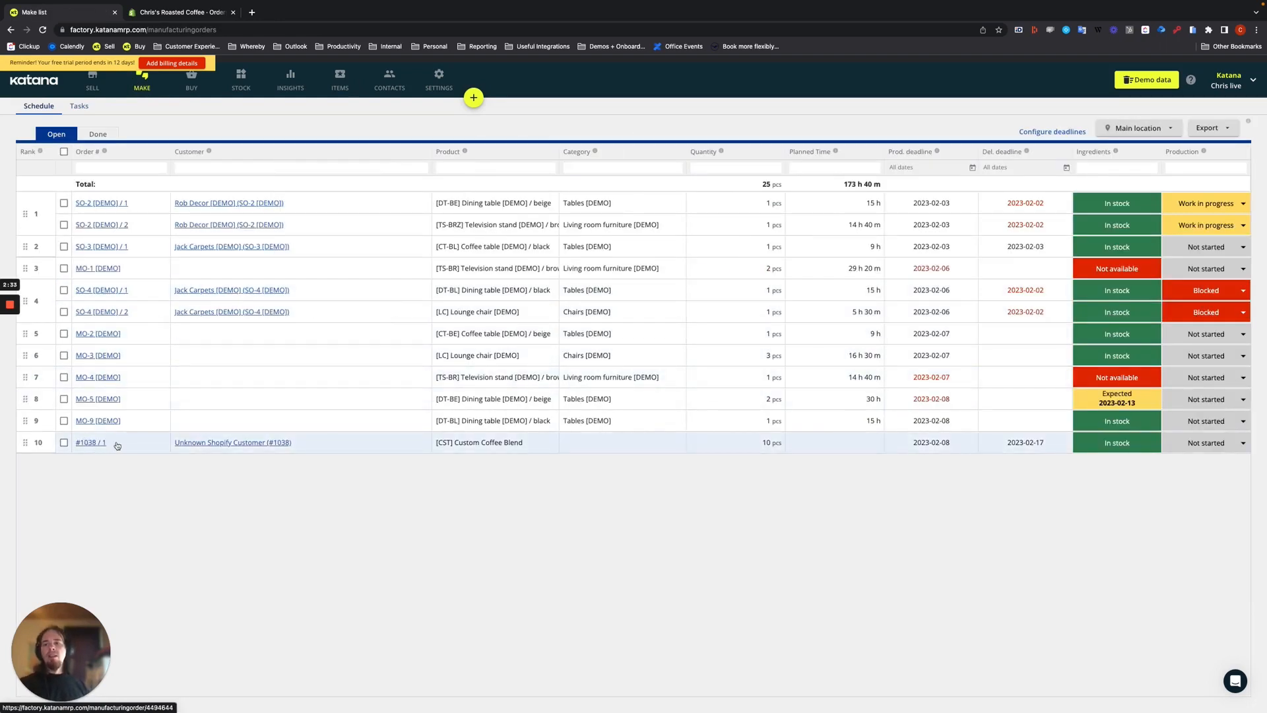
click(95, 446)
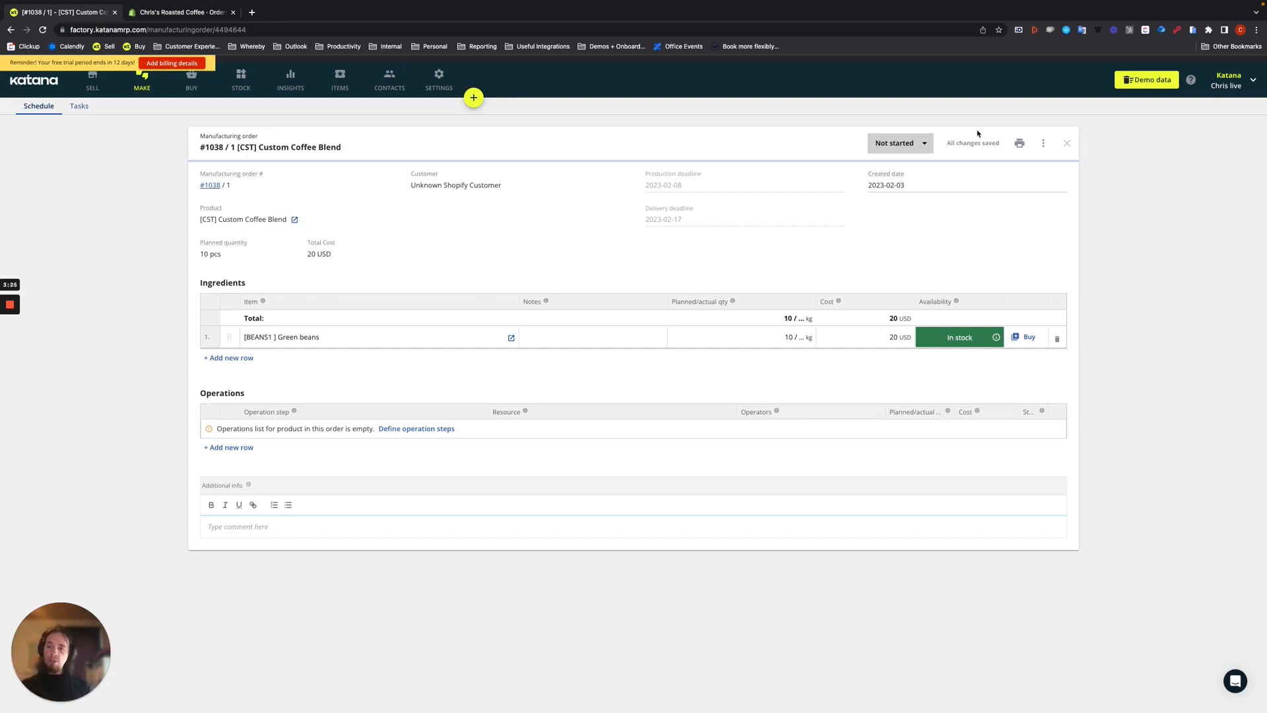
click(895, 143)
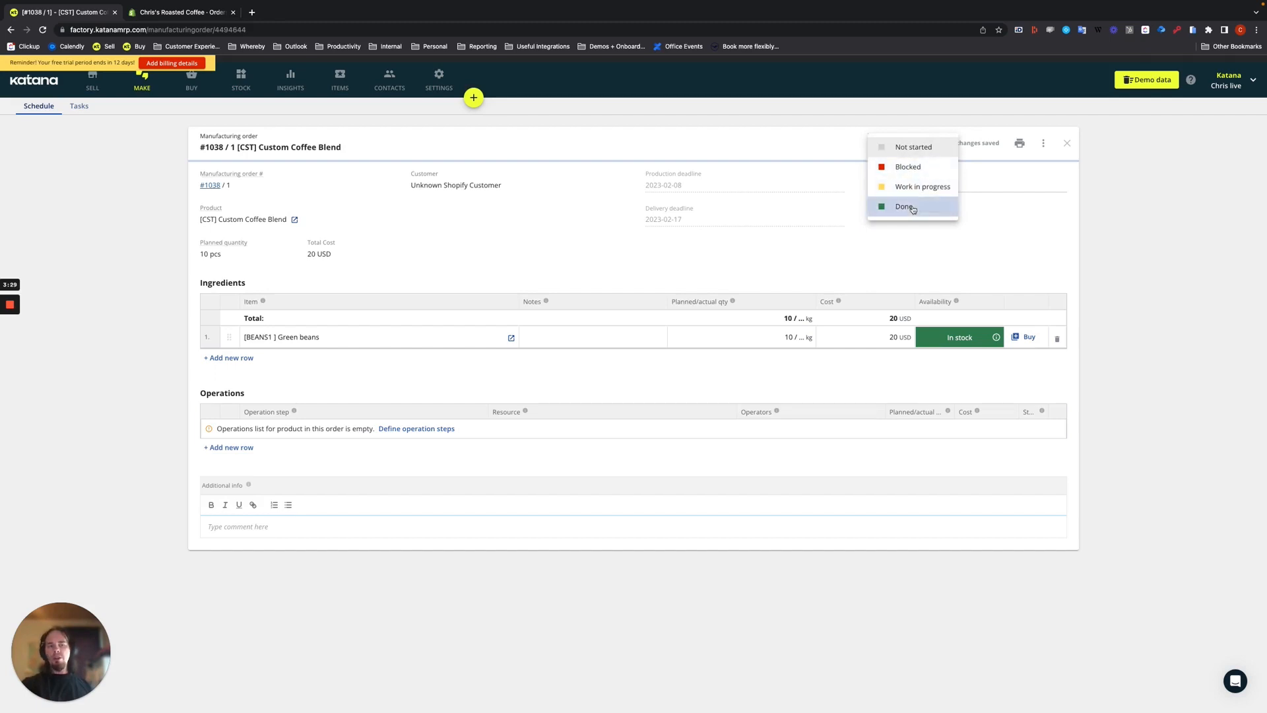
click(985, 261)
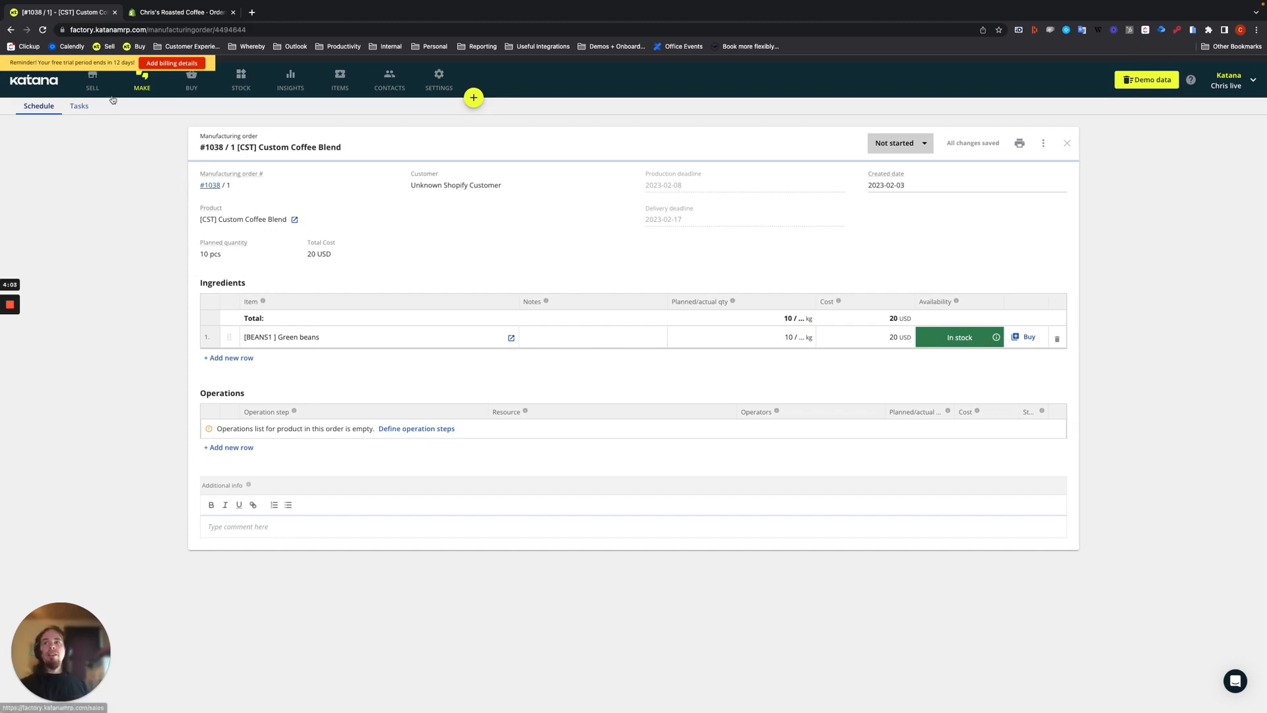
- Switch to Shopify, edit the paid order to reduce the Custom Coffee Blend quantity to 5, and update the order
click(177, 12)
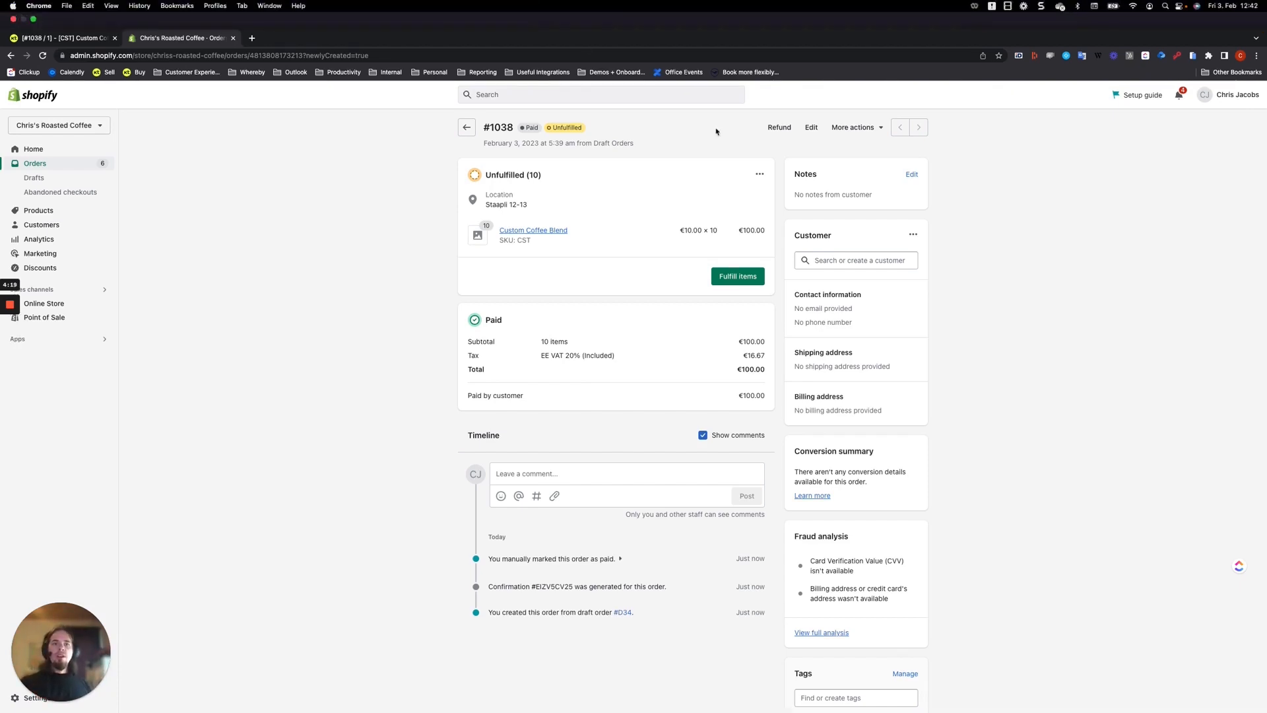
click(811, 101)
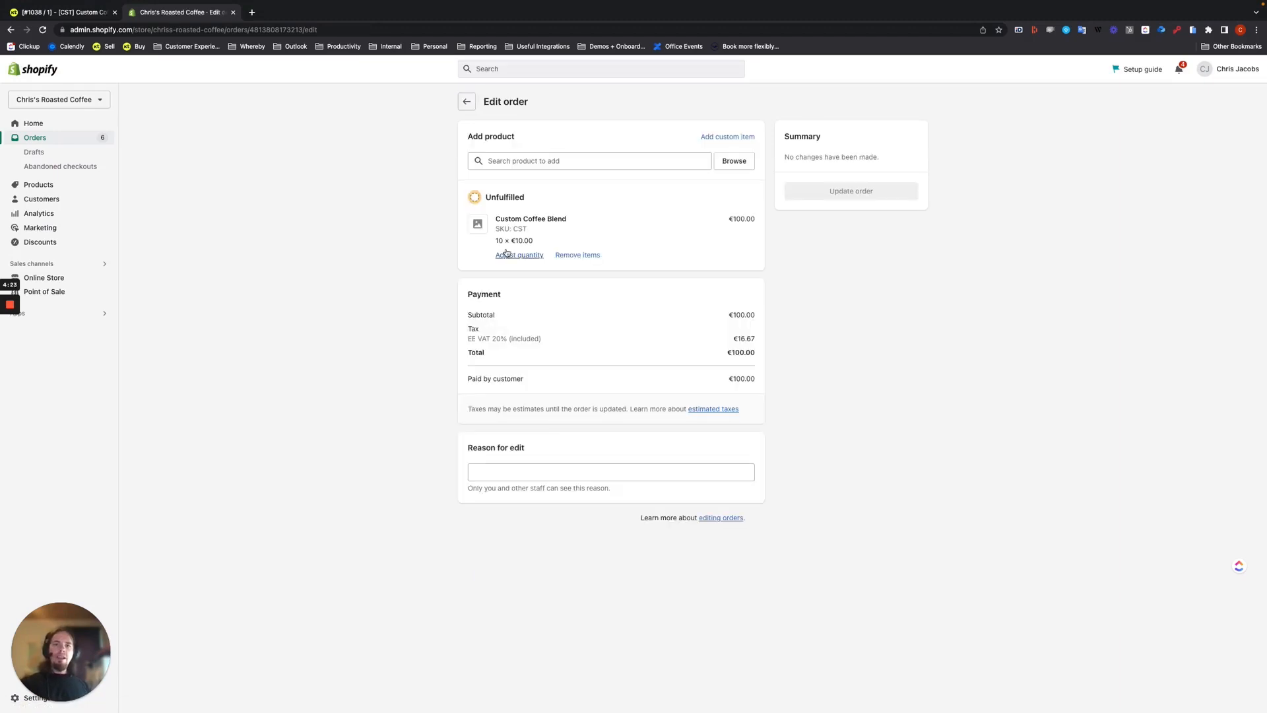
click(513, 256)
click(501, 398)
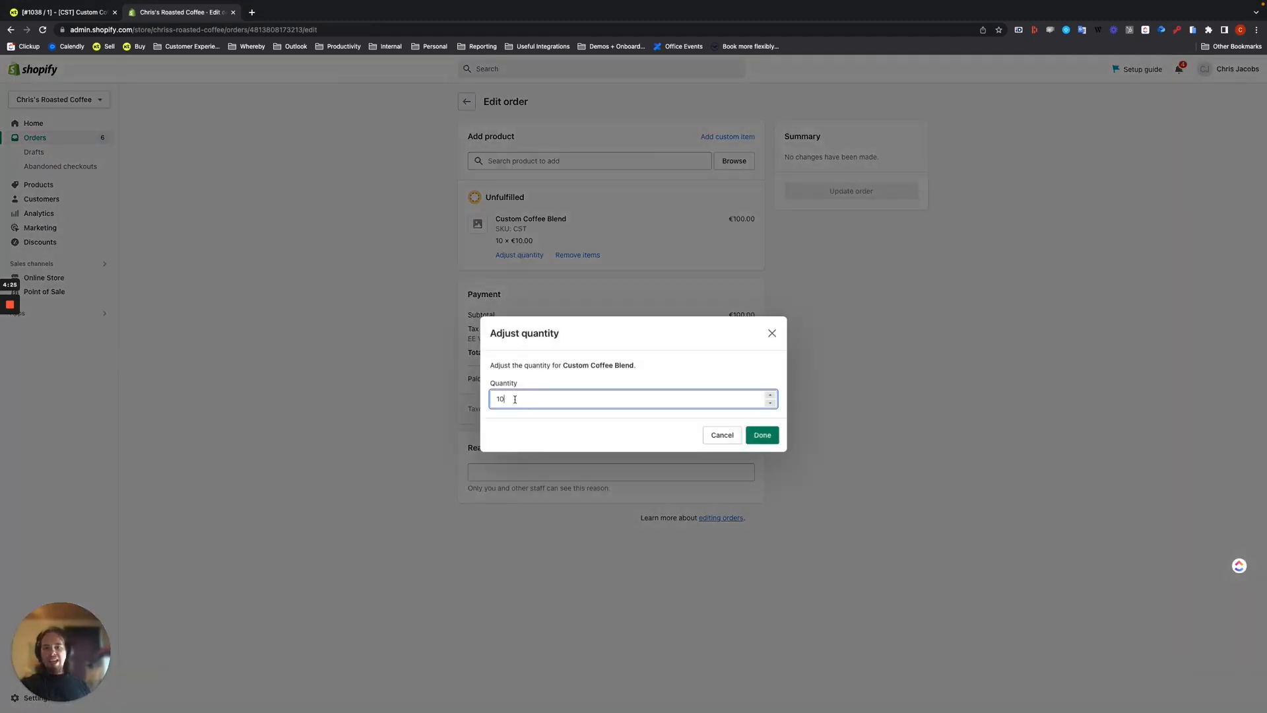
key(BackSpace)
key(BackSpace)
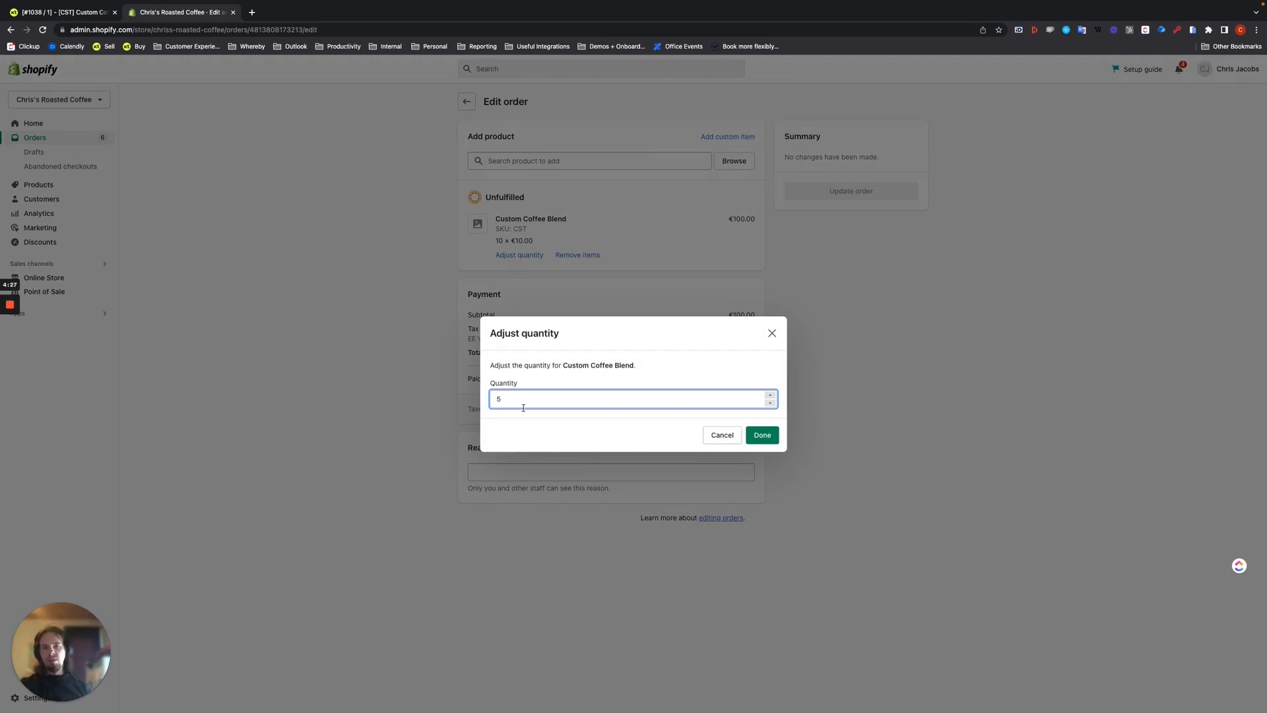
click(762, 435)
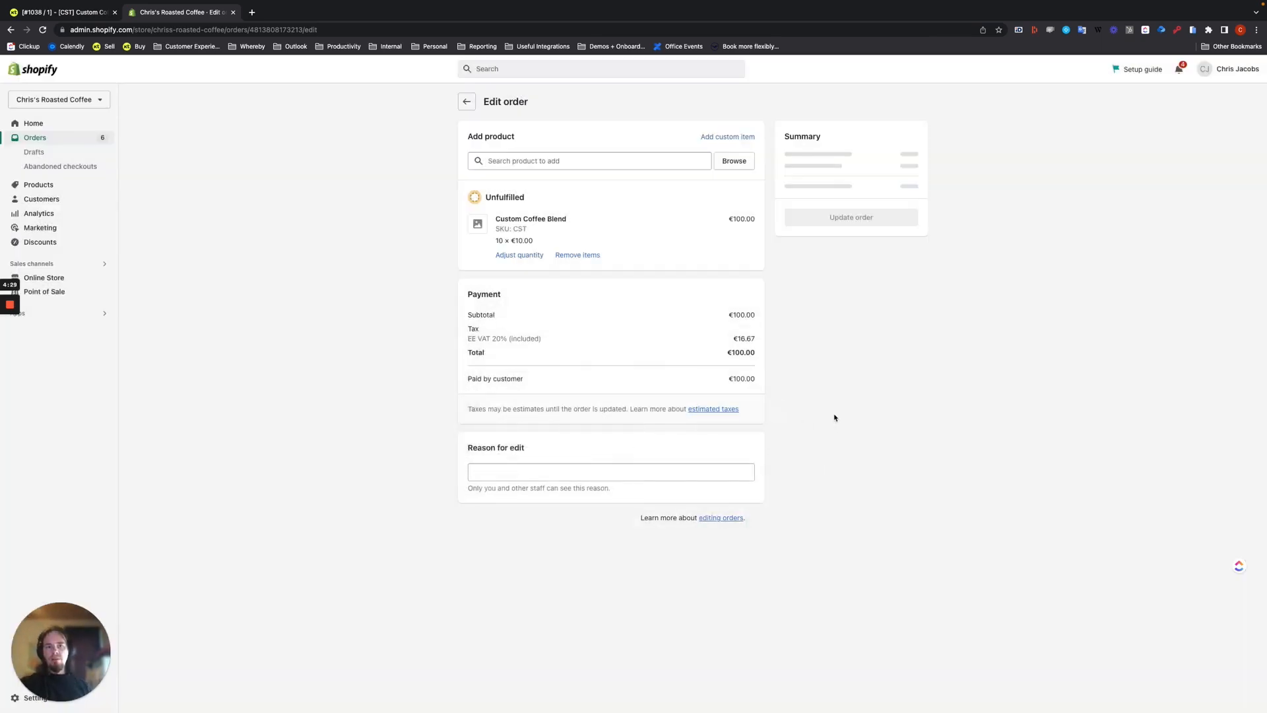
click(840, 301)
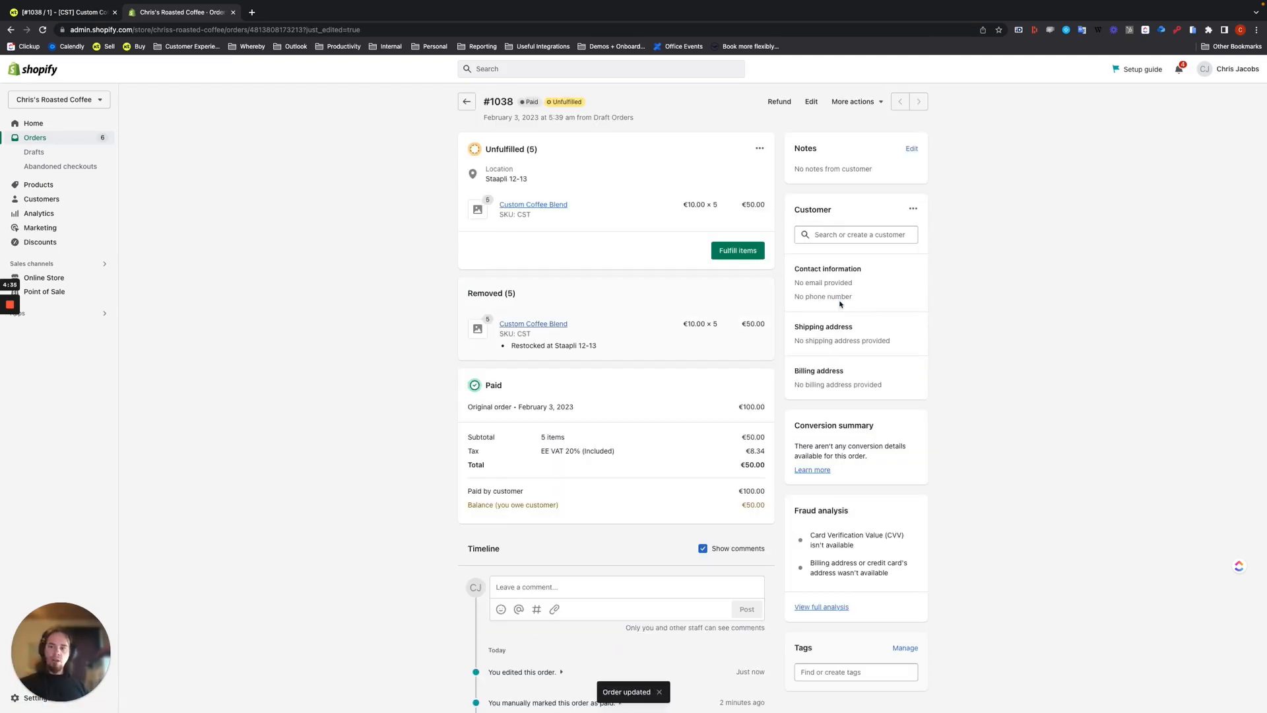
- Switch to Katana and open the matching sales order to check its Custom Coffee Blend quantity and production status
click(71, 17)
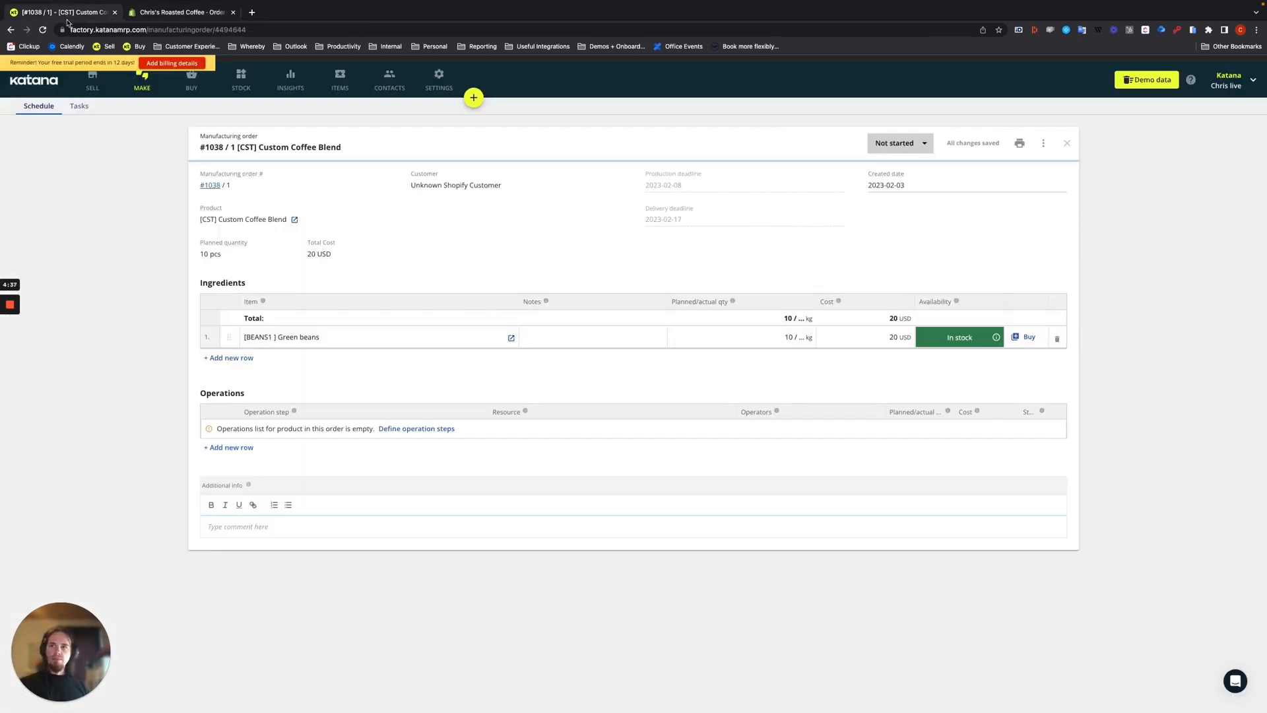
click(86, 79)
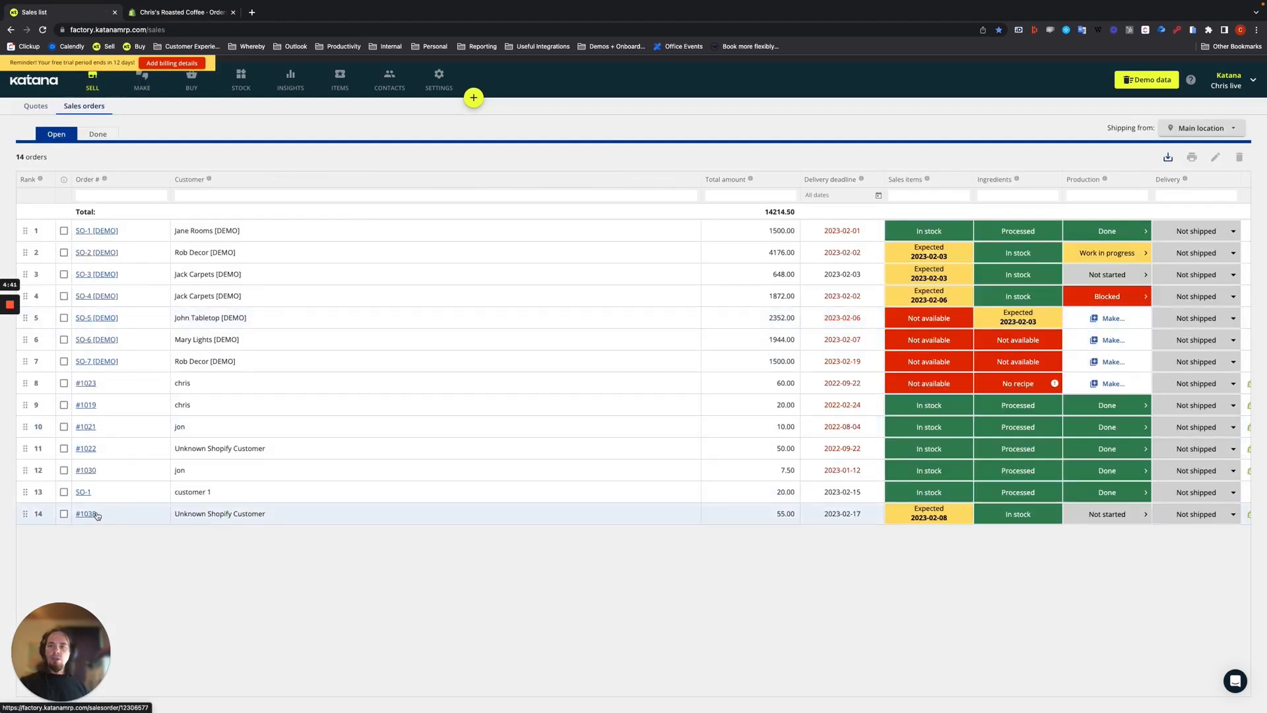
click(97, 515)
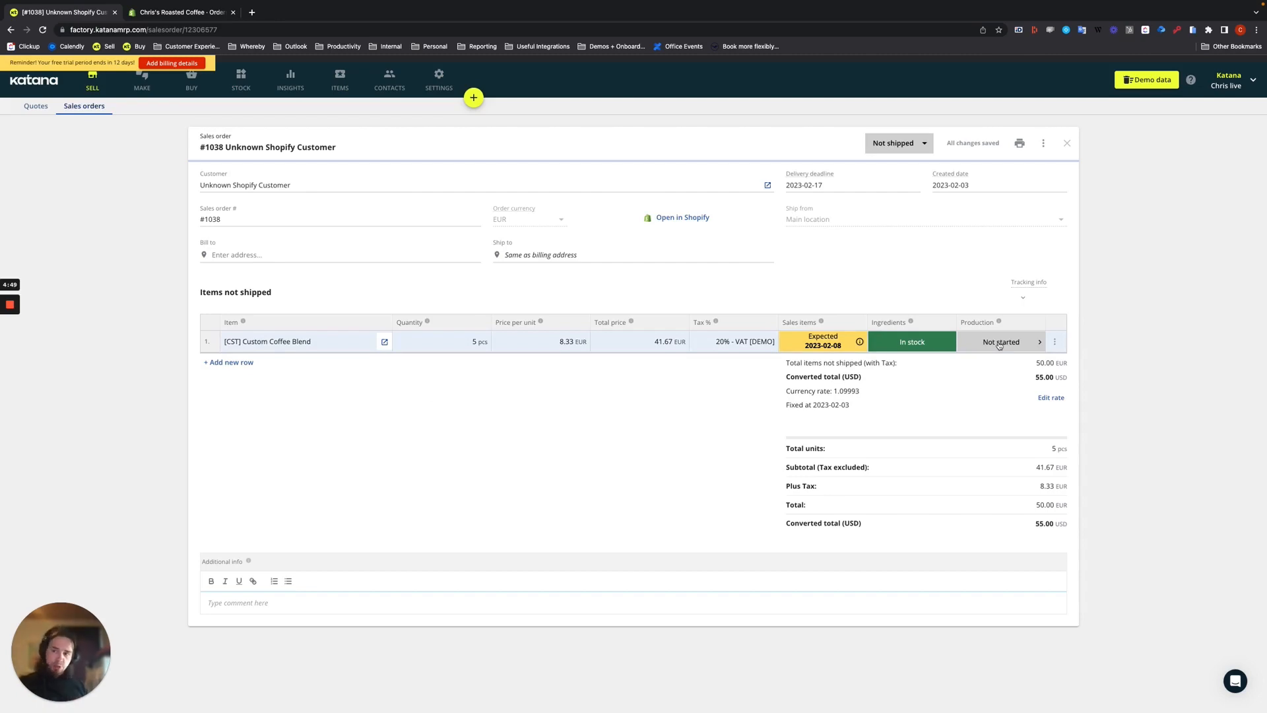
- Open the Custom Coffee Blend manufacturing order and set its production status to Work in progress
click(141, 84)
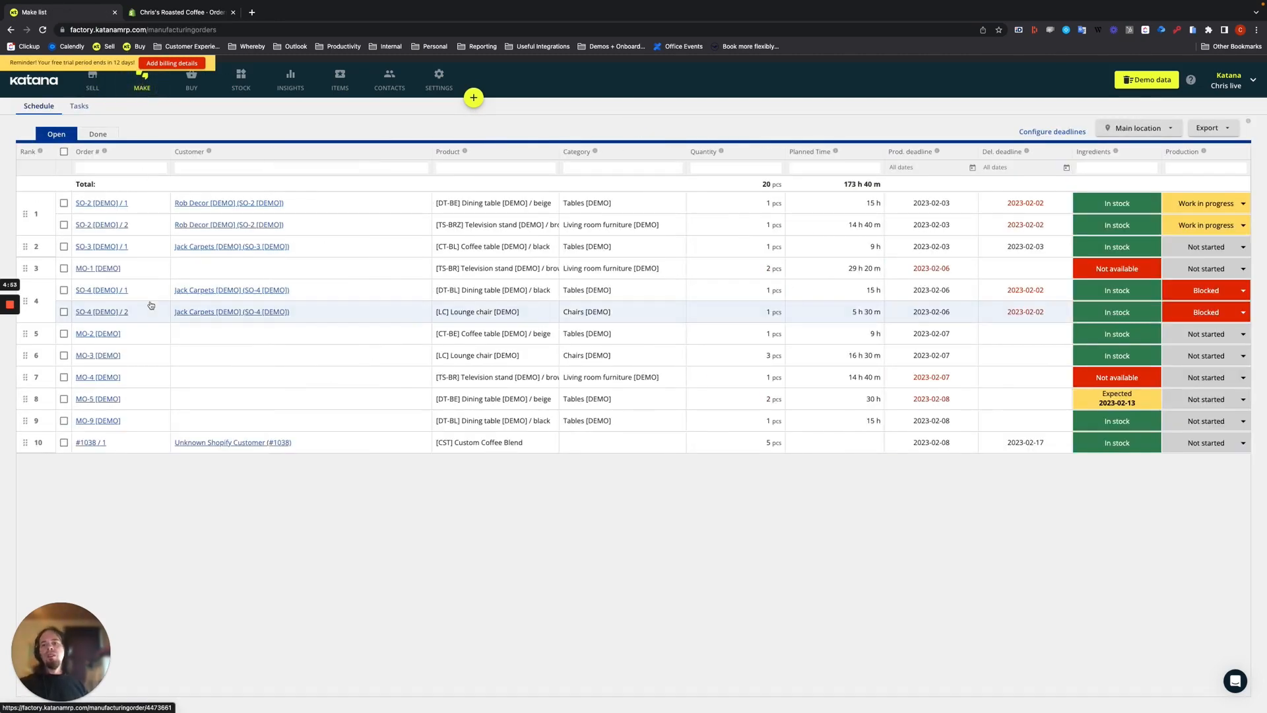
click(128, 447)
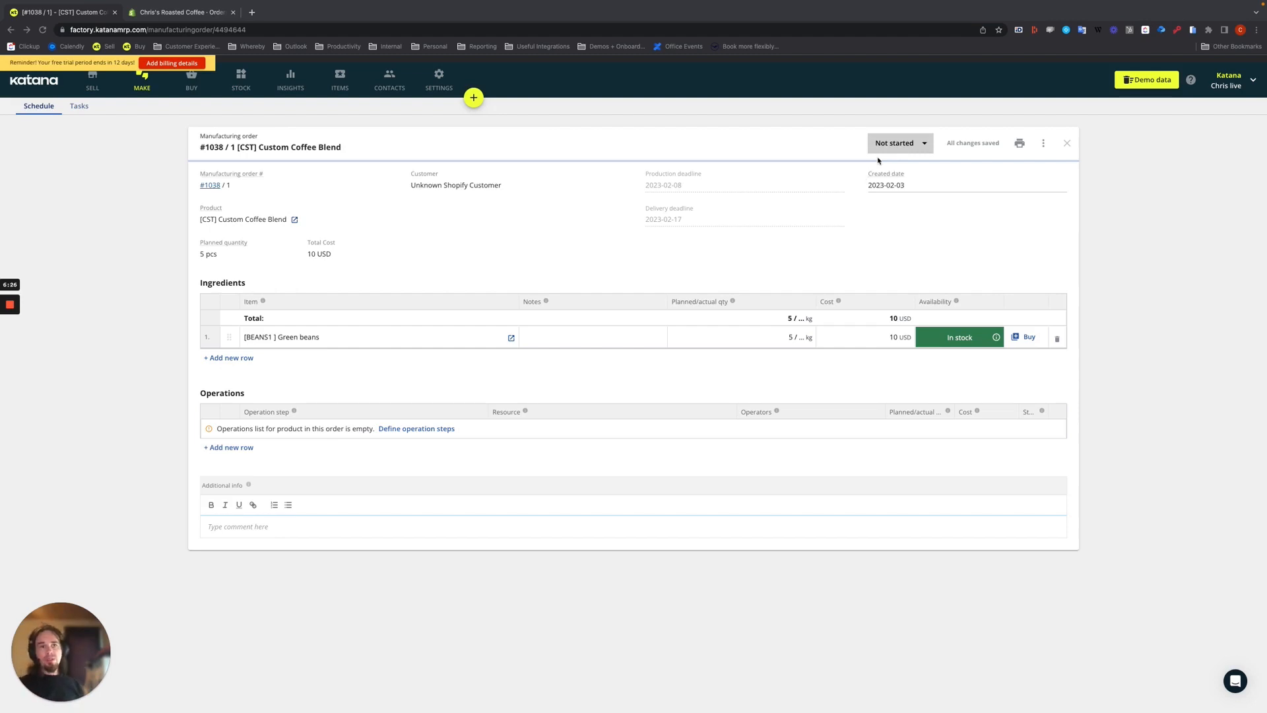
click(896, 144)
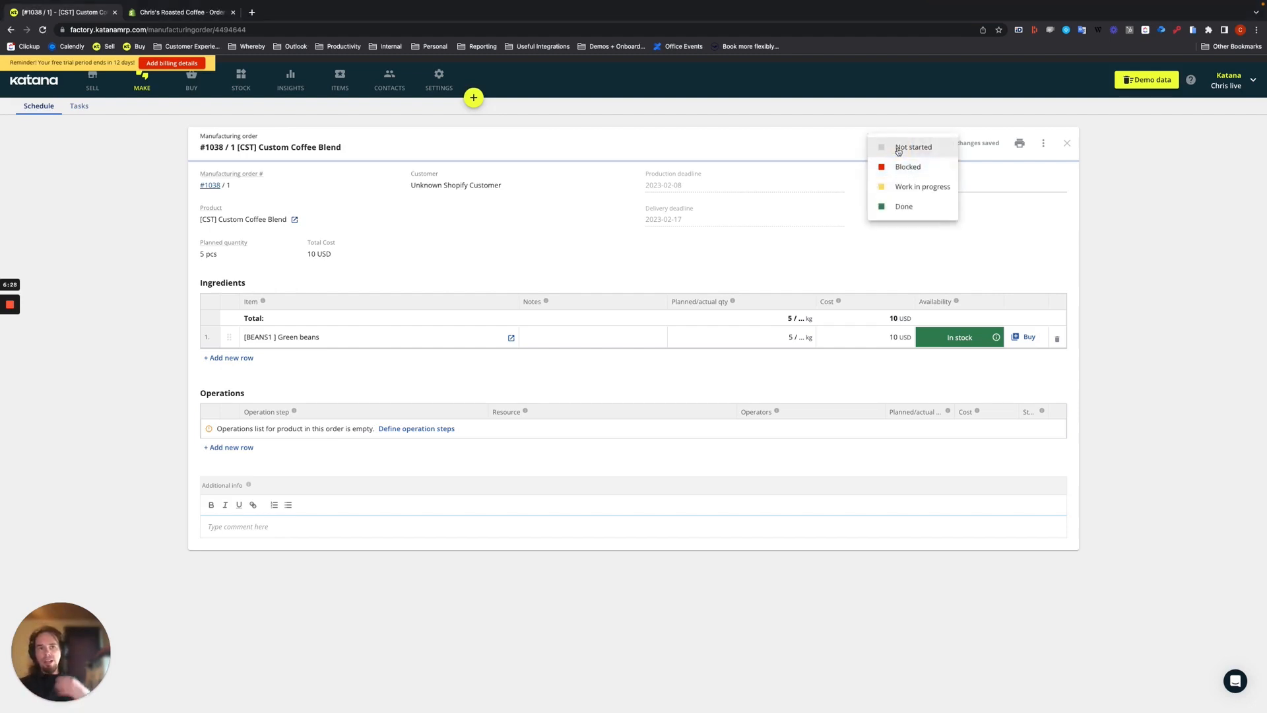
click(915, 188)
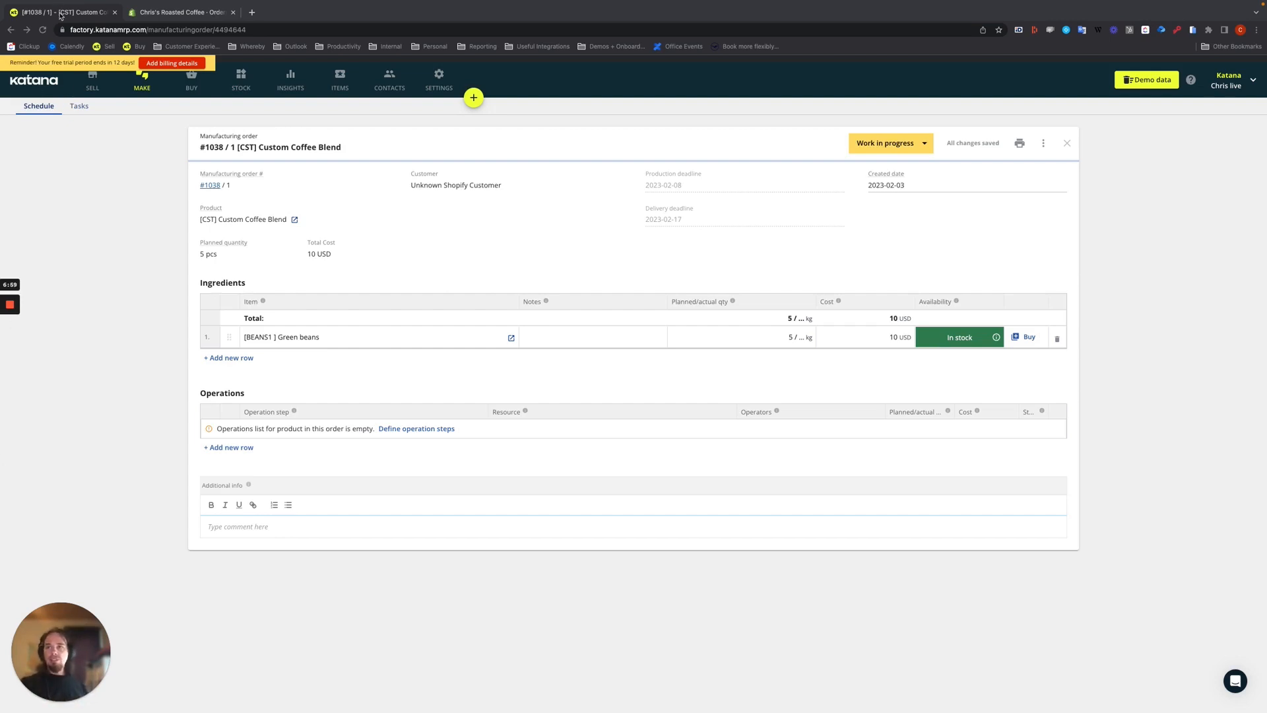
- Switch to Shopify, edit the paid order to reduce the Custom Coffee Blend quantity to 3, and update the order
click(167, 12)
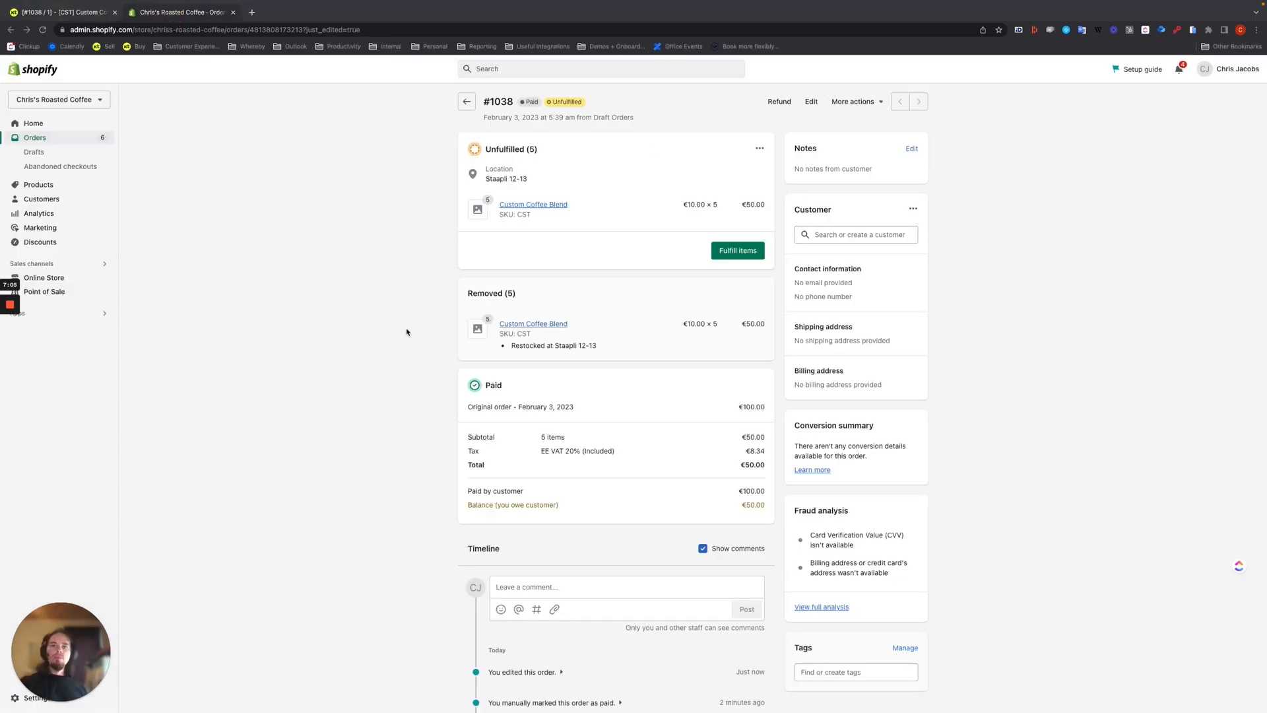
click(811, 102)
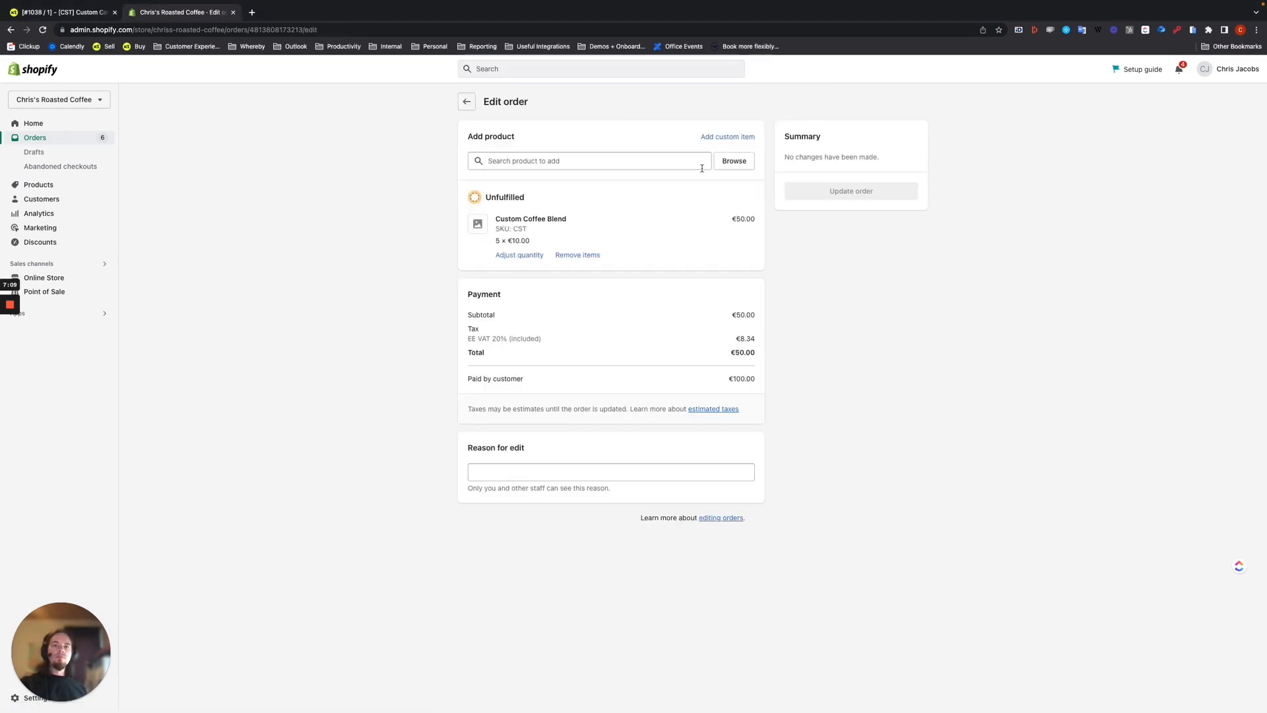
click(514, 257)
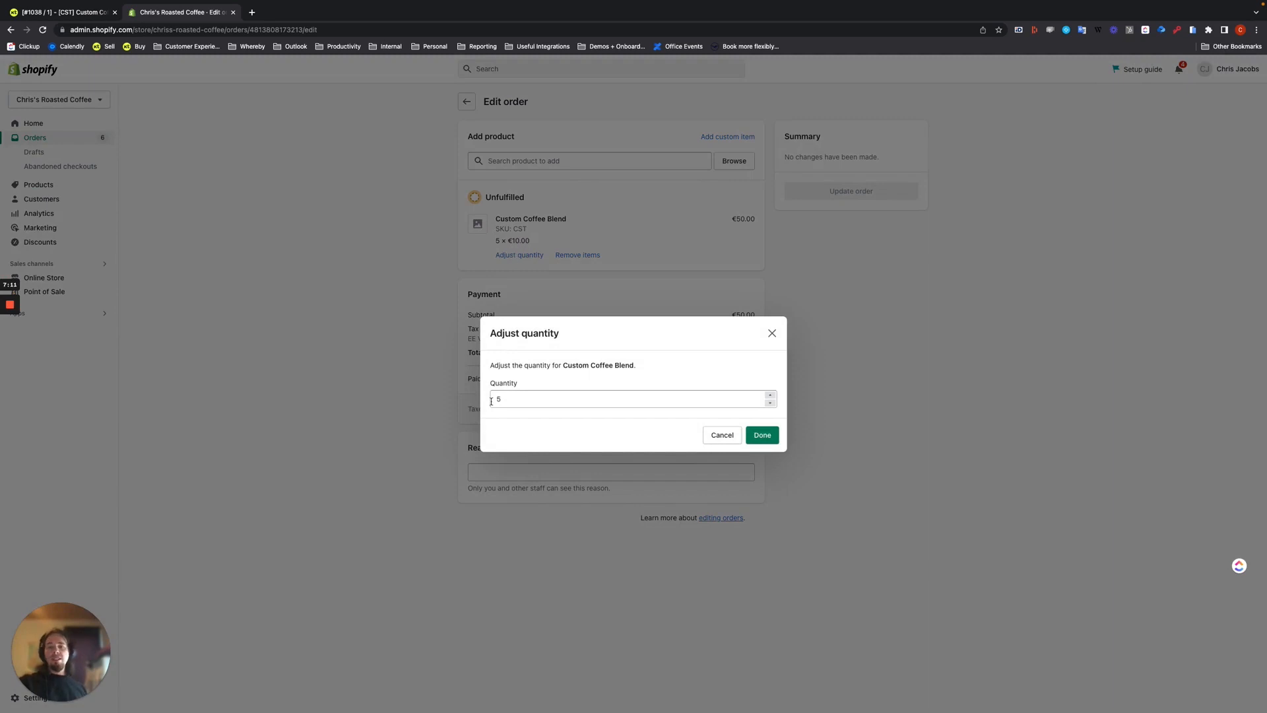
click(517, 398)
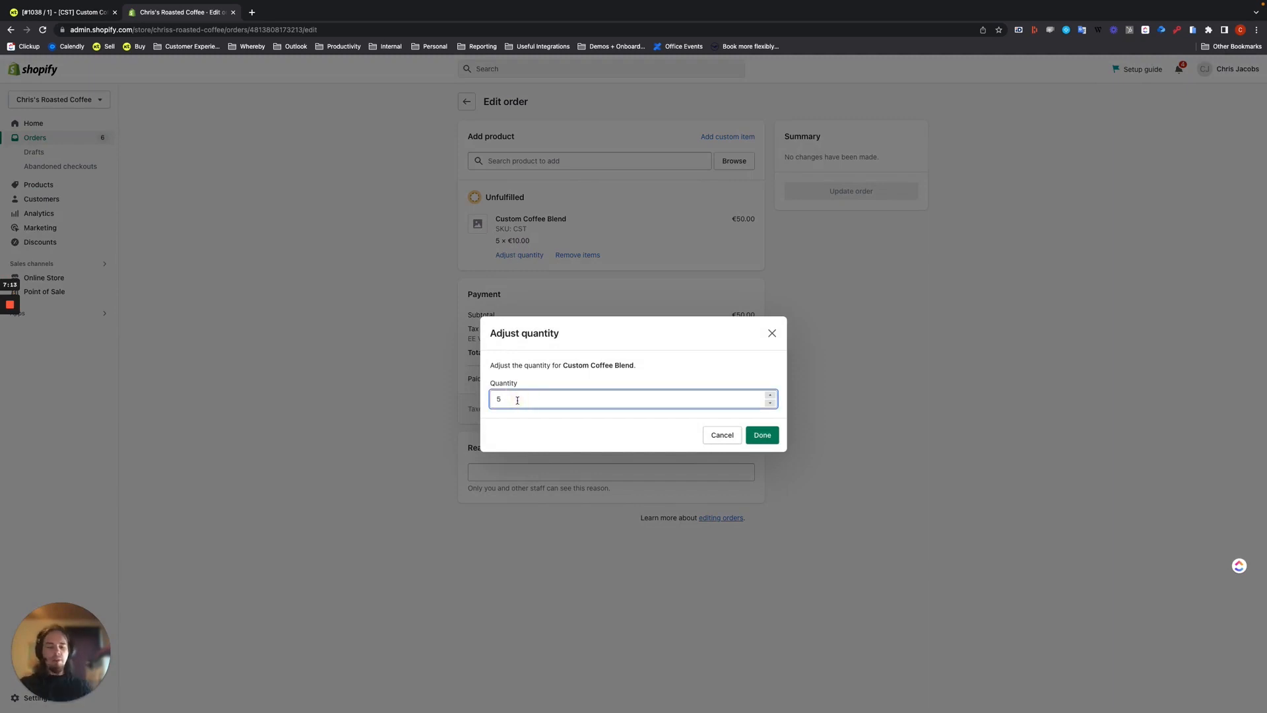
key(BackSpace)
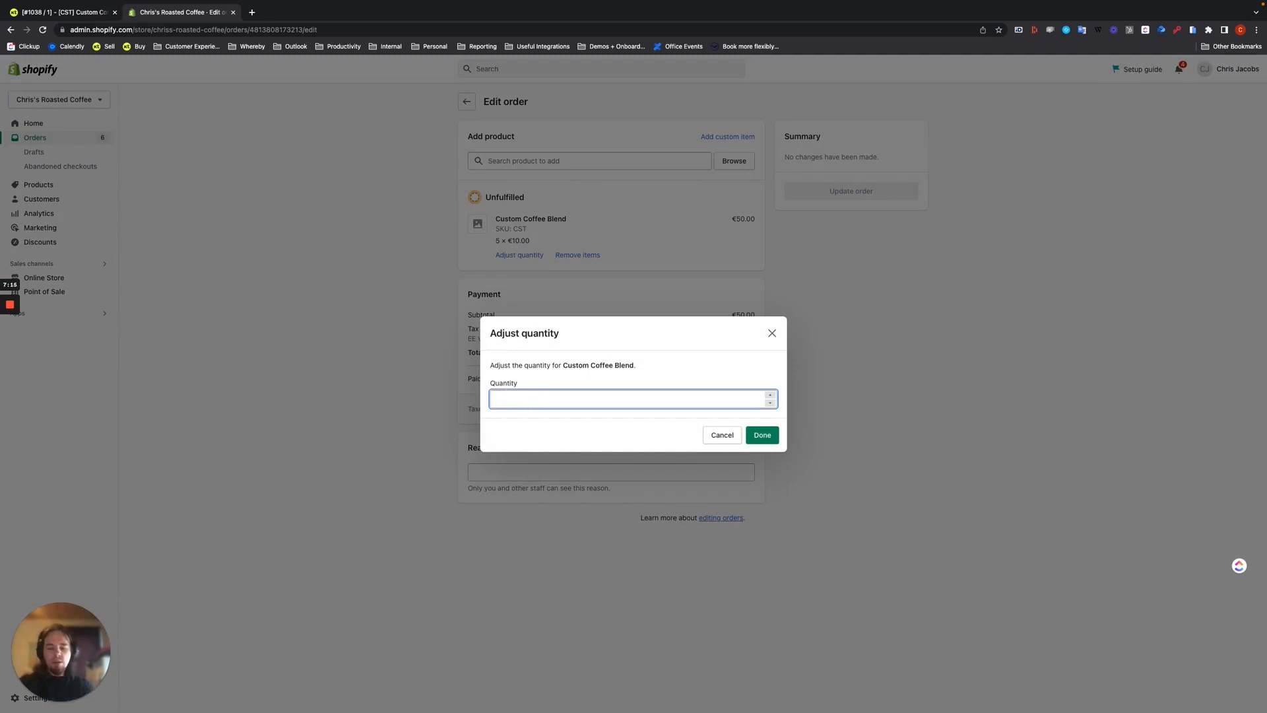
text(3)
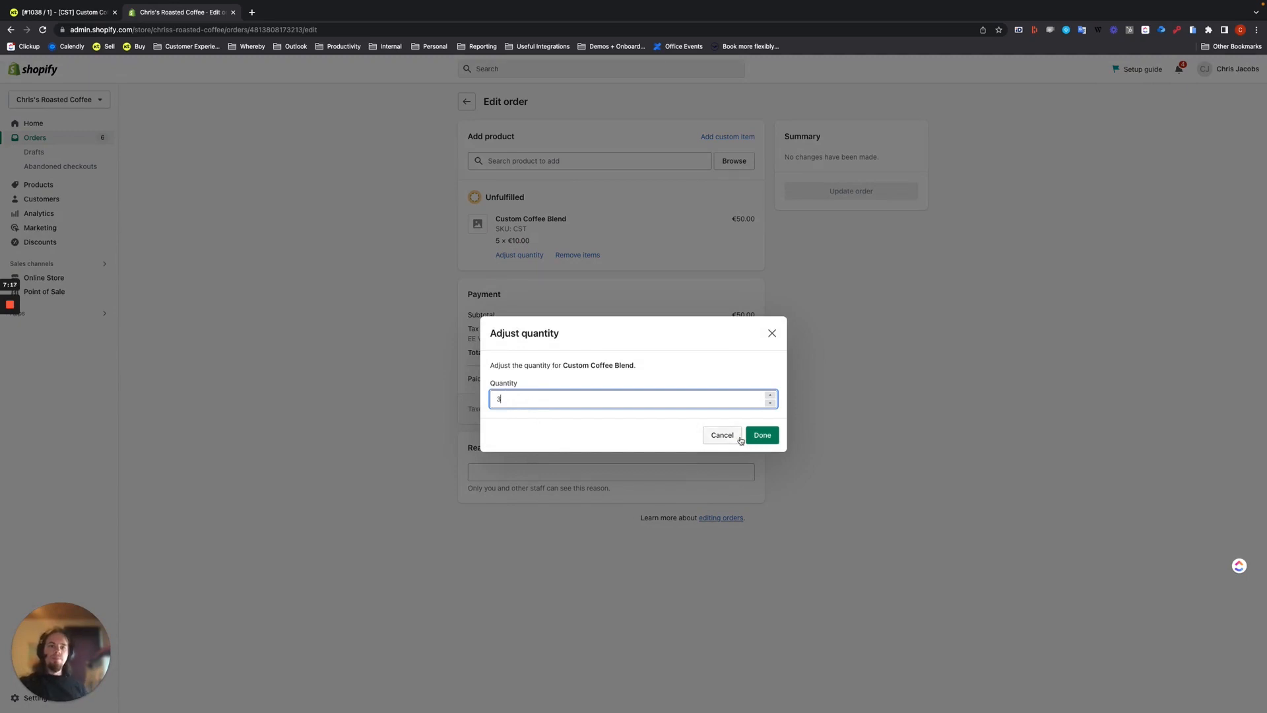
click(766, 435)
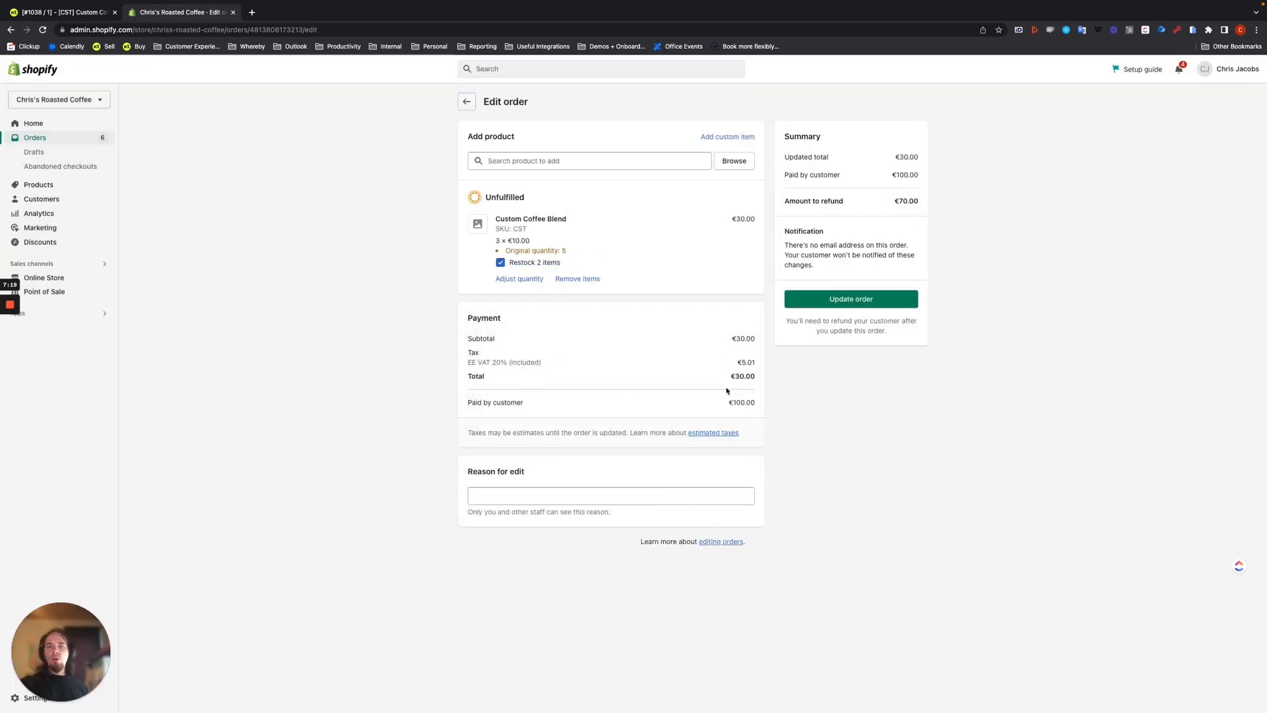
click(860, 298)
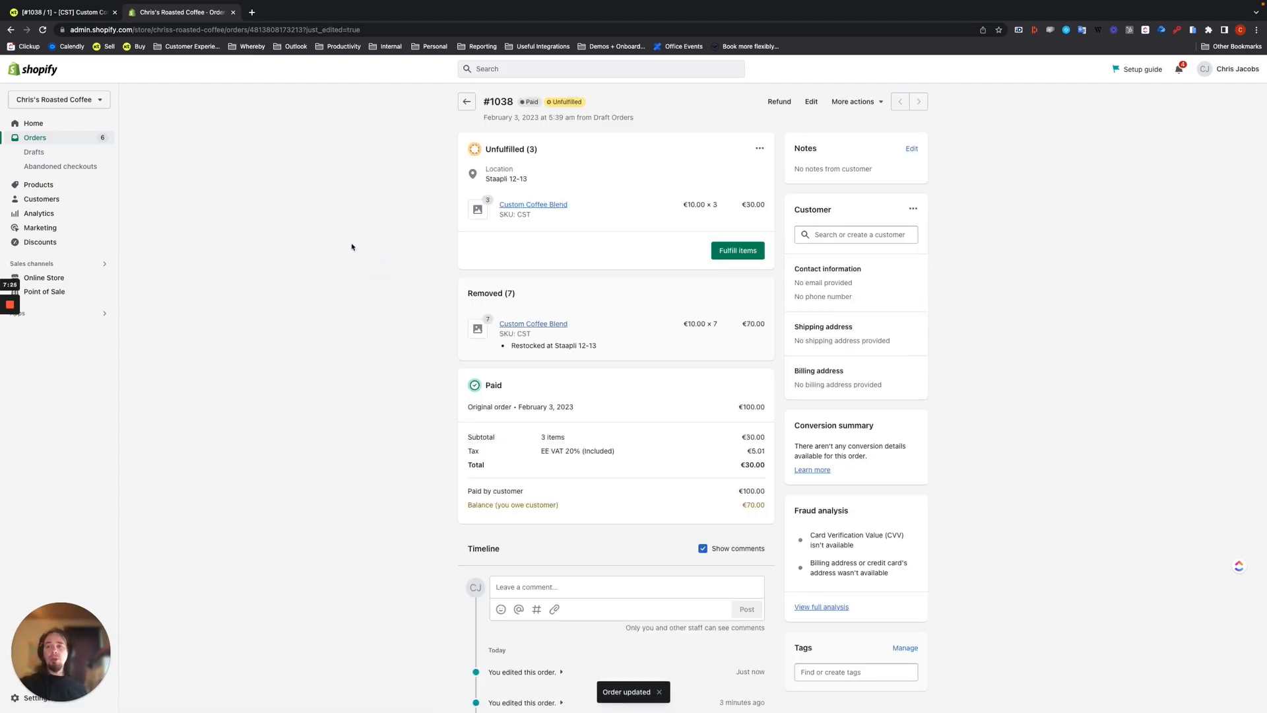
- Switch to Katana and open the Shopify customer's sales order to check the updated item quantity and production status
click(69, 12)
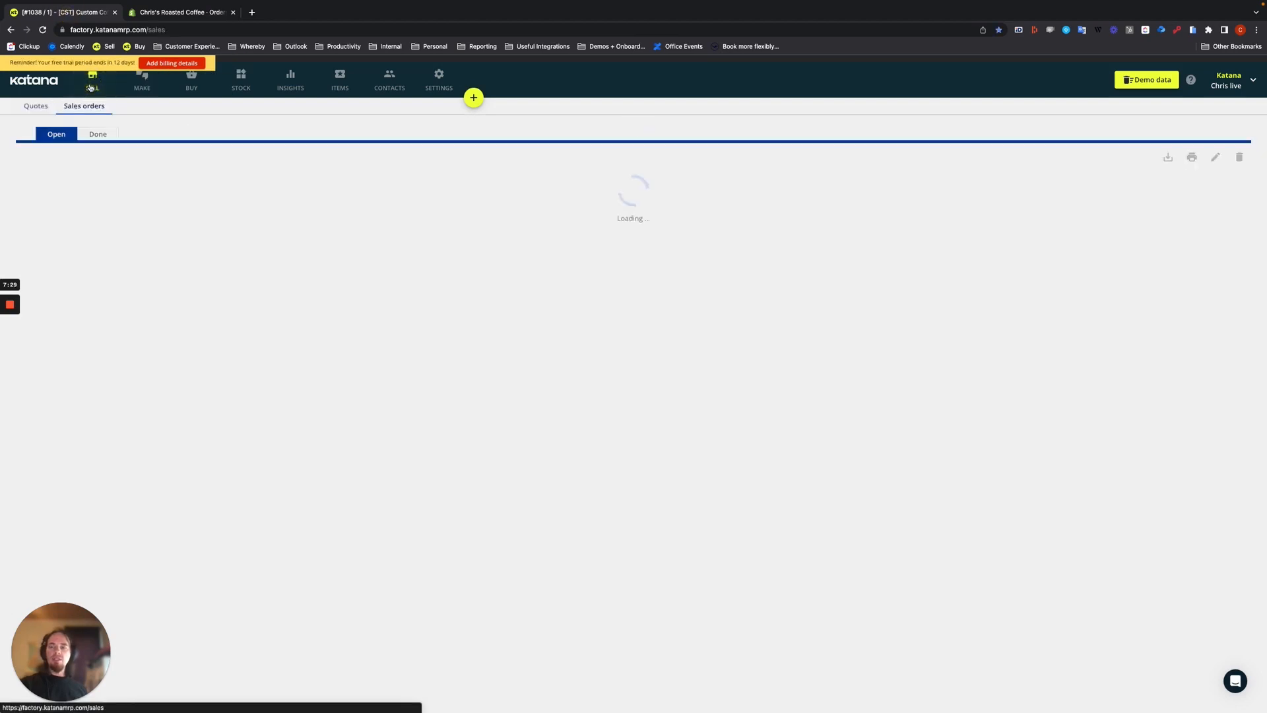
click(92, 83)
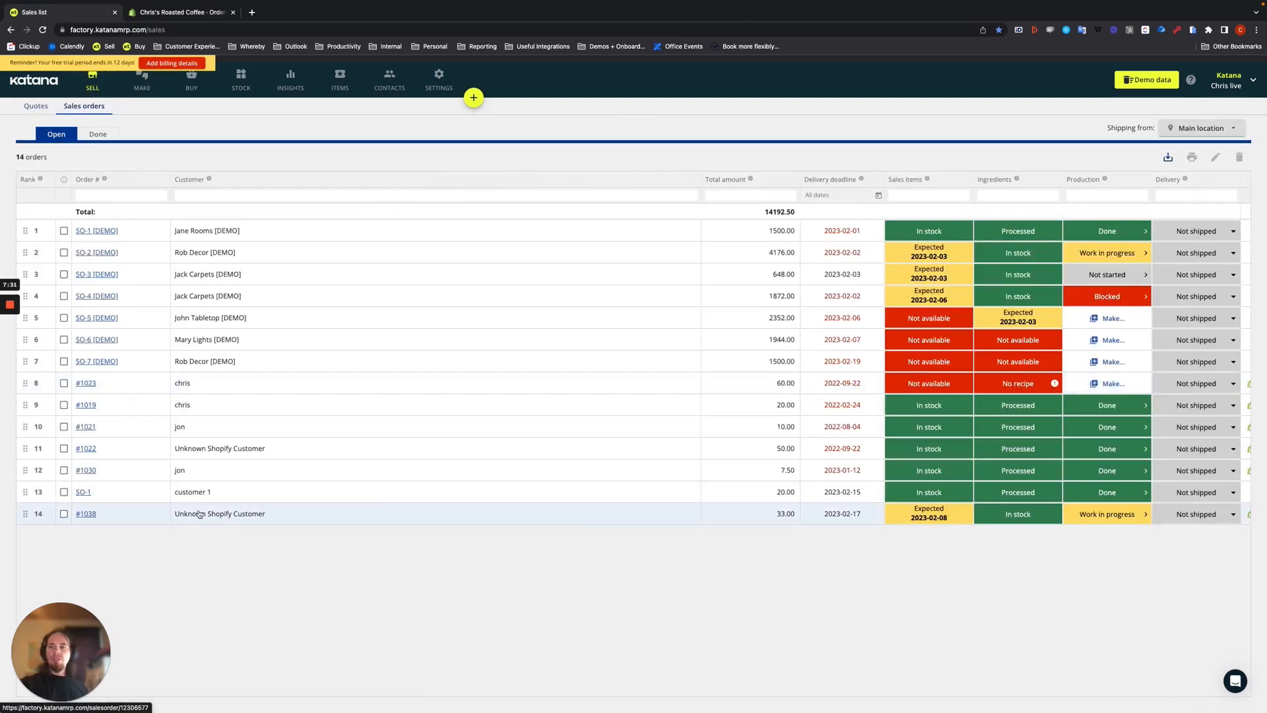
click(199, 512)
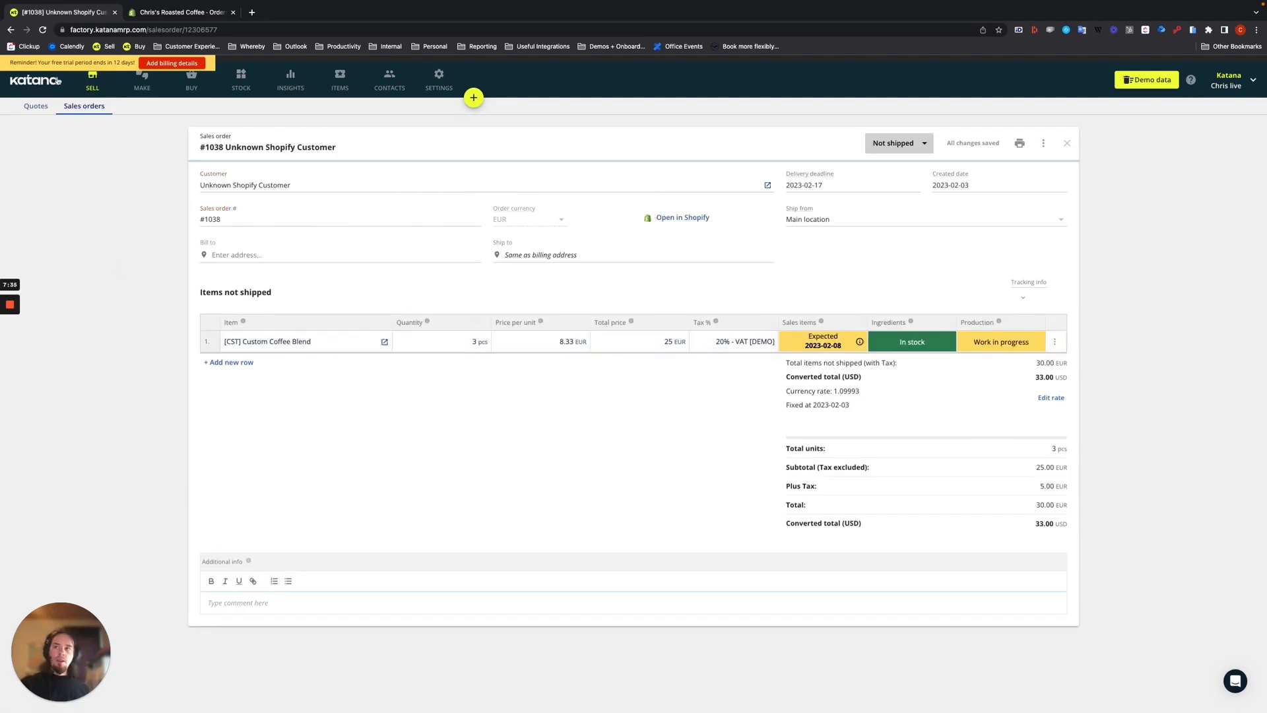
- Open the unlinked Custom Coffee Blend manufacturing order, restore its sales order link, and update the production quantity to 3 pcs
click(142, 81)
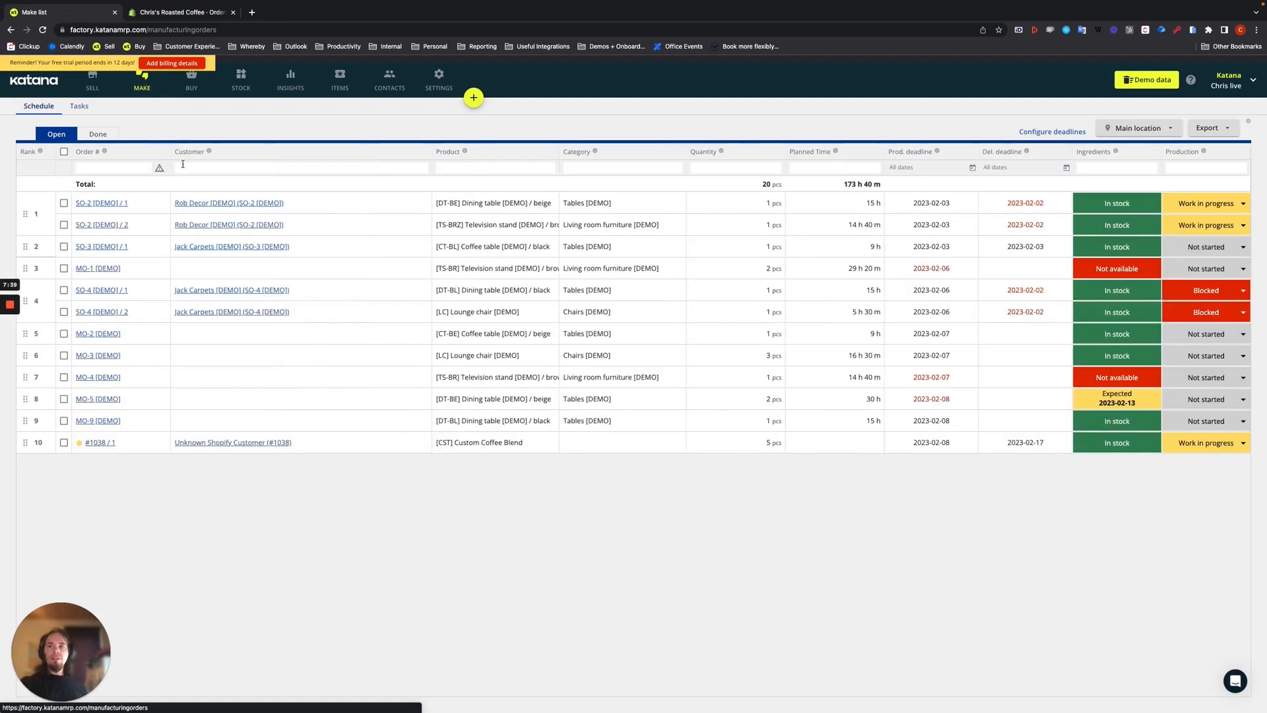
mouse_move(79, 447)
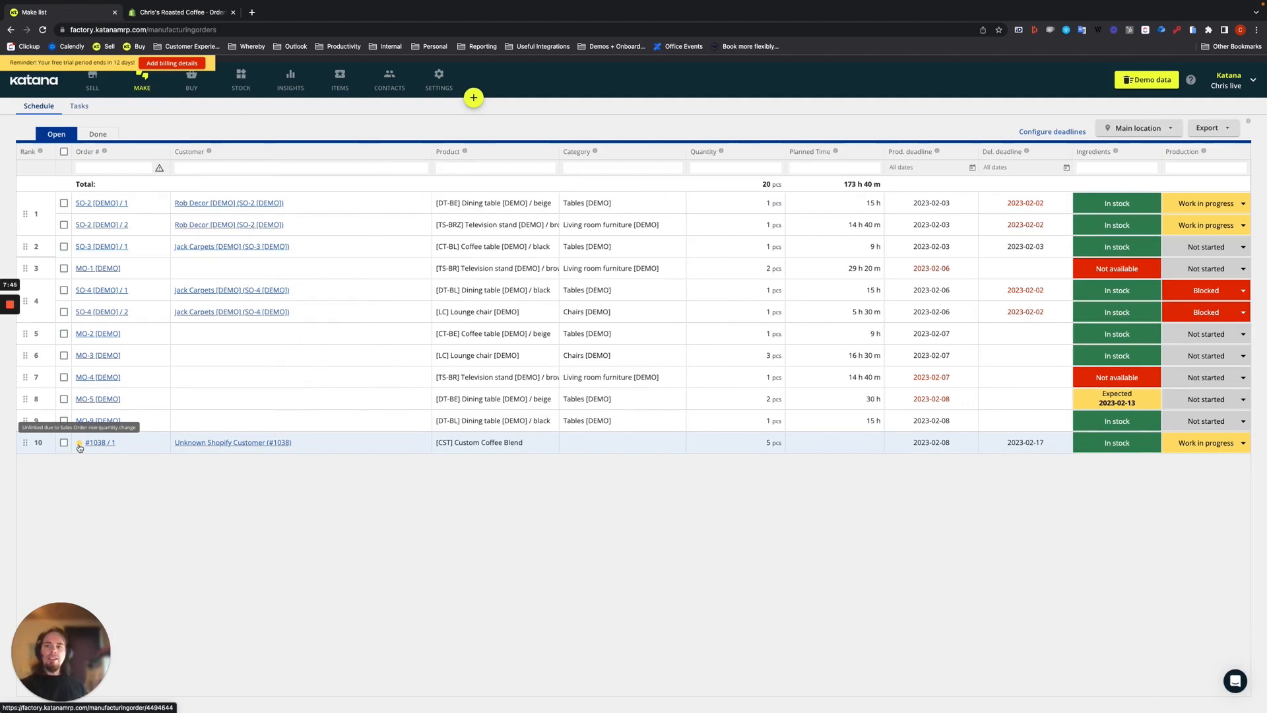
click(79, 447)
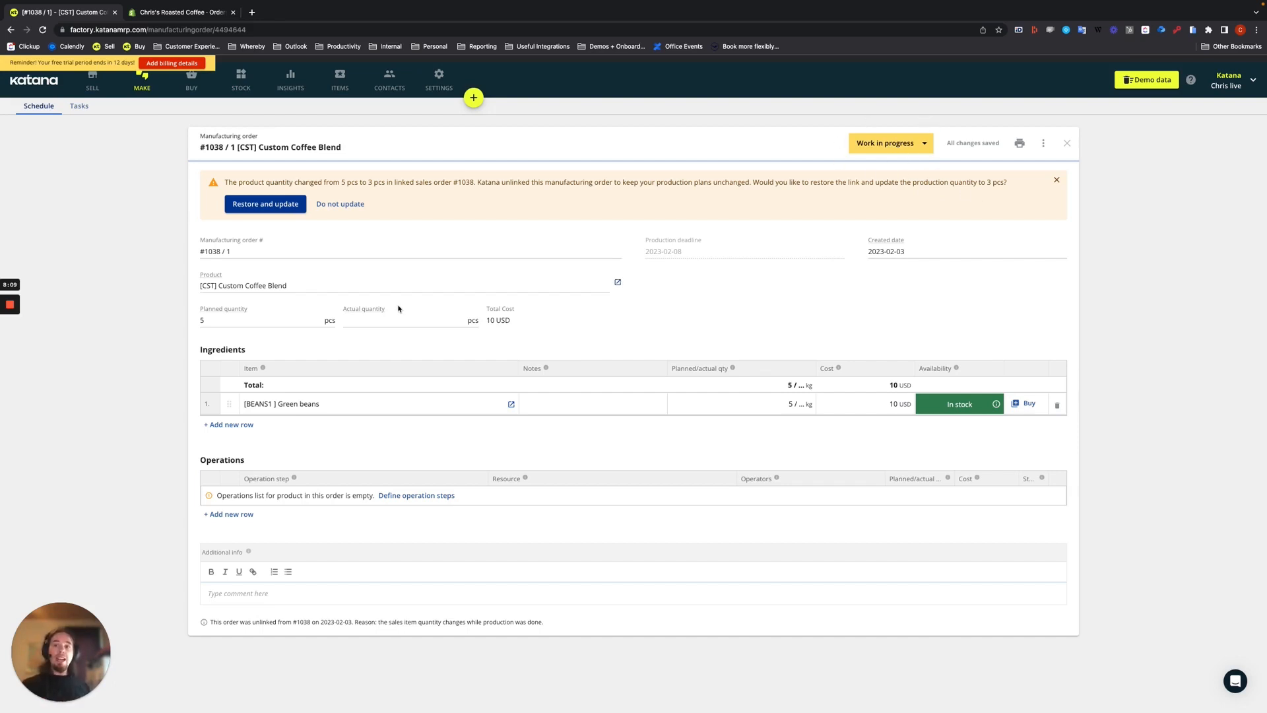
click(269, 209)
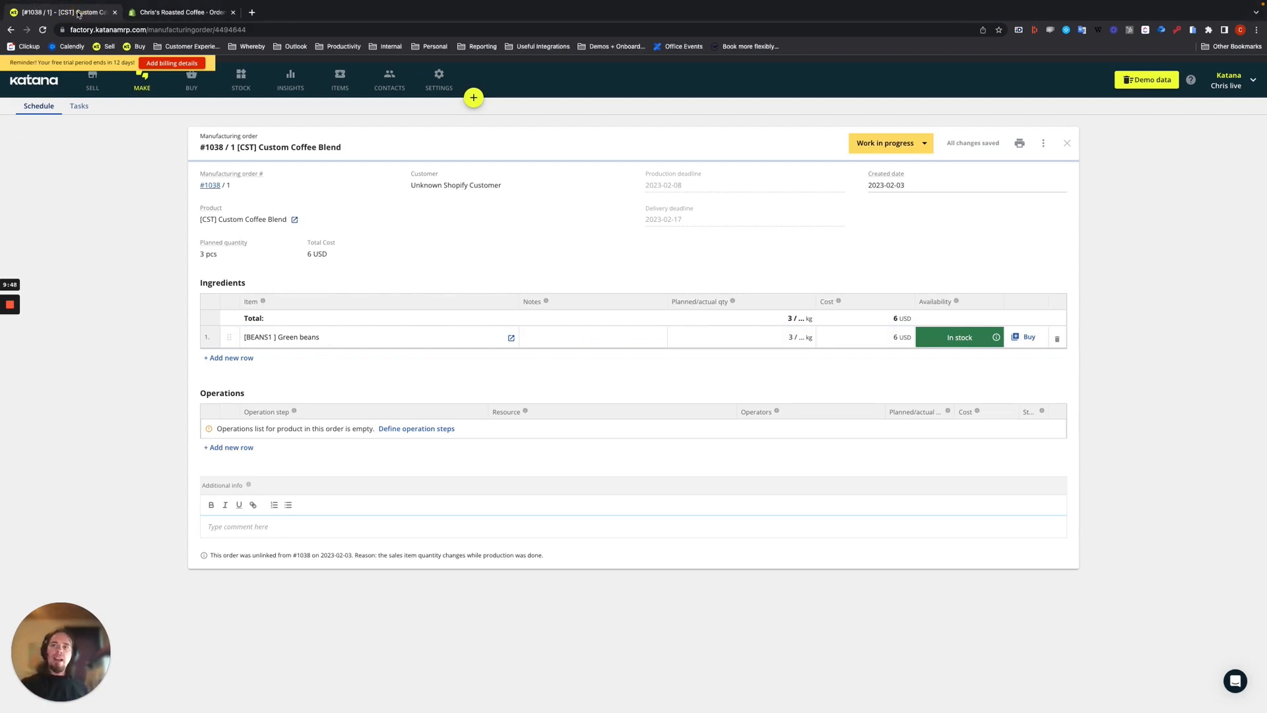
- Switch to Shopify and cancel the order with a €100.00 refund, restocked items, and the reason Customer changed/cancelled order
click(175, 12)
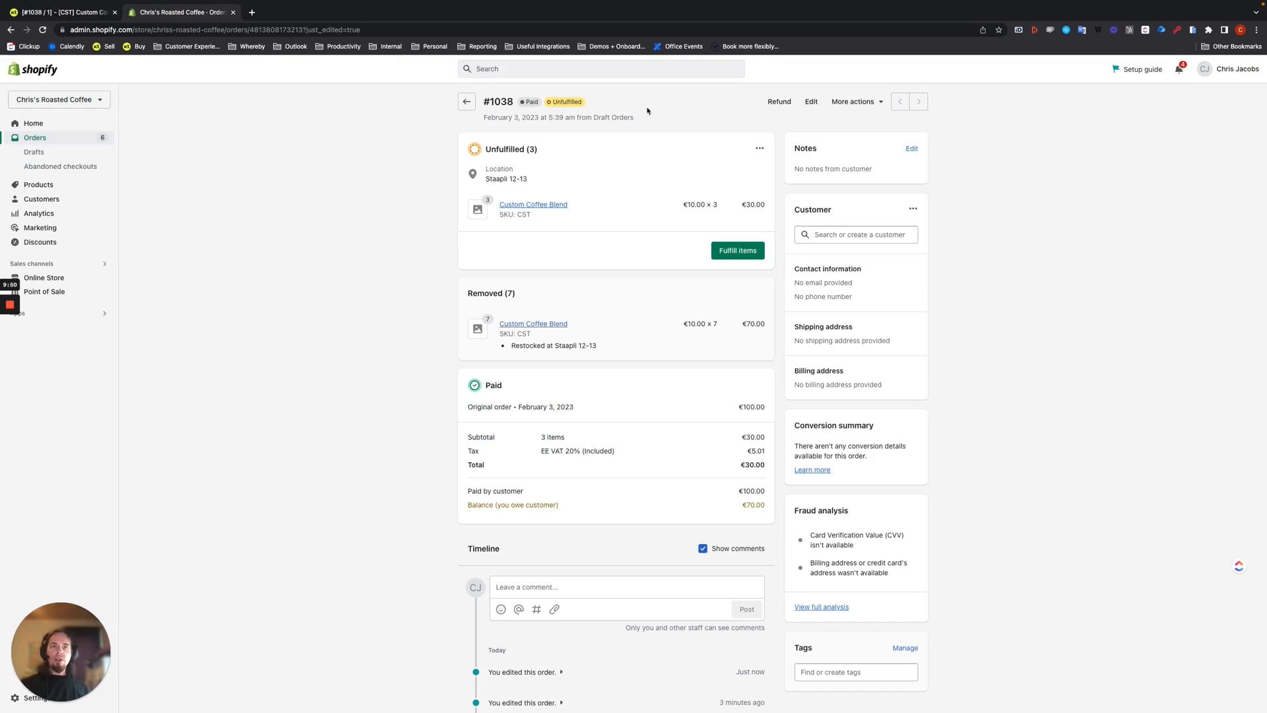
click(868, 104)
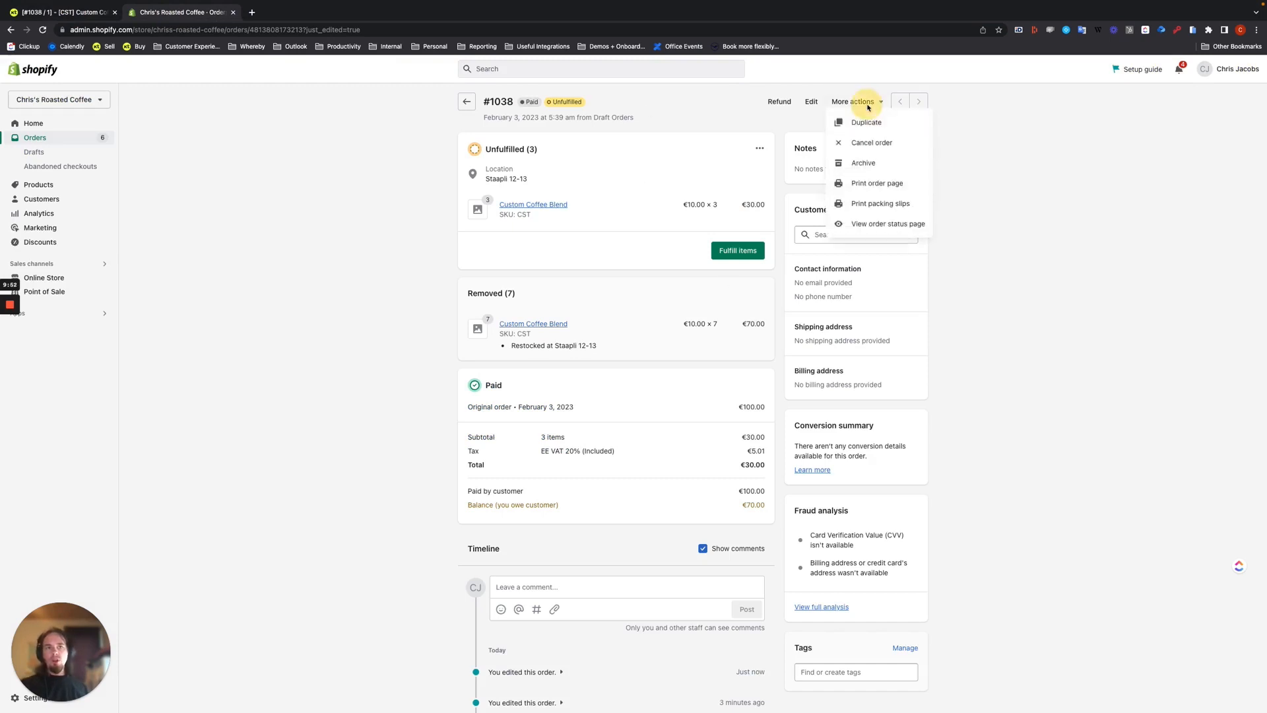
click(868, 143)
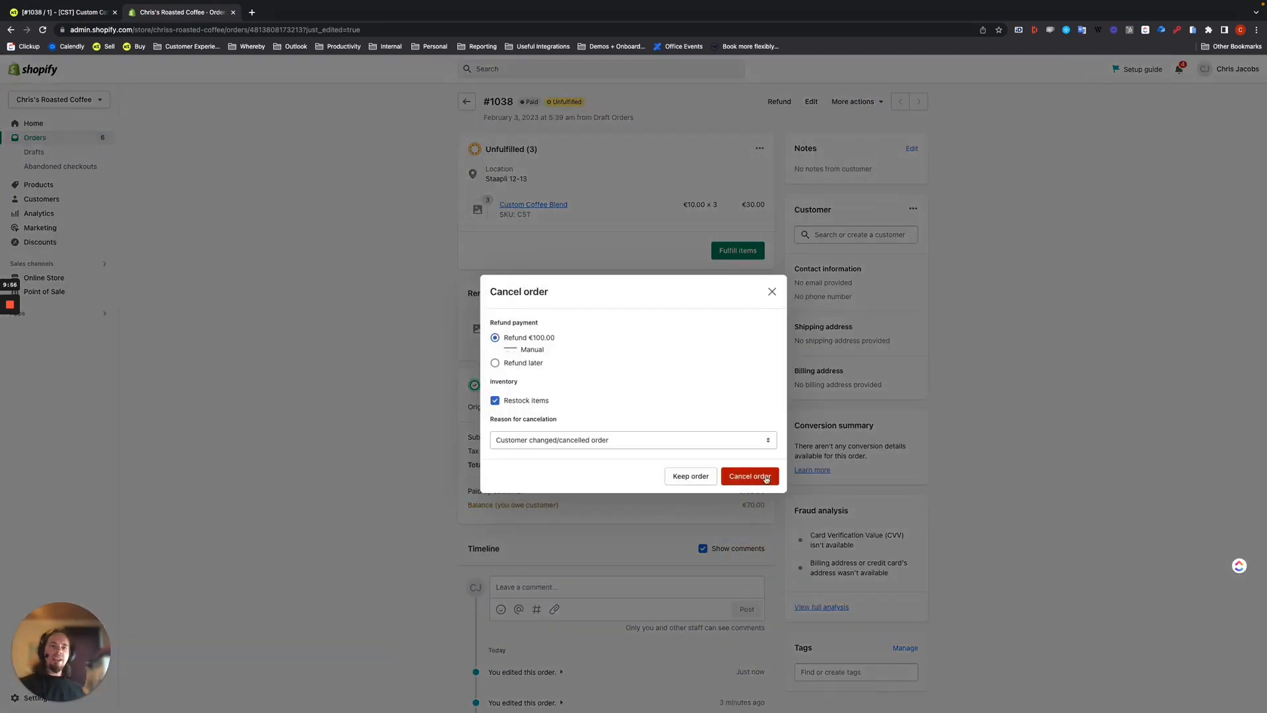
click(761, 481)
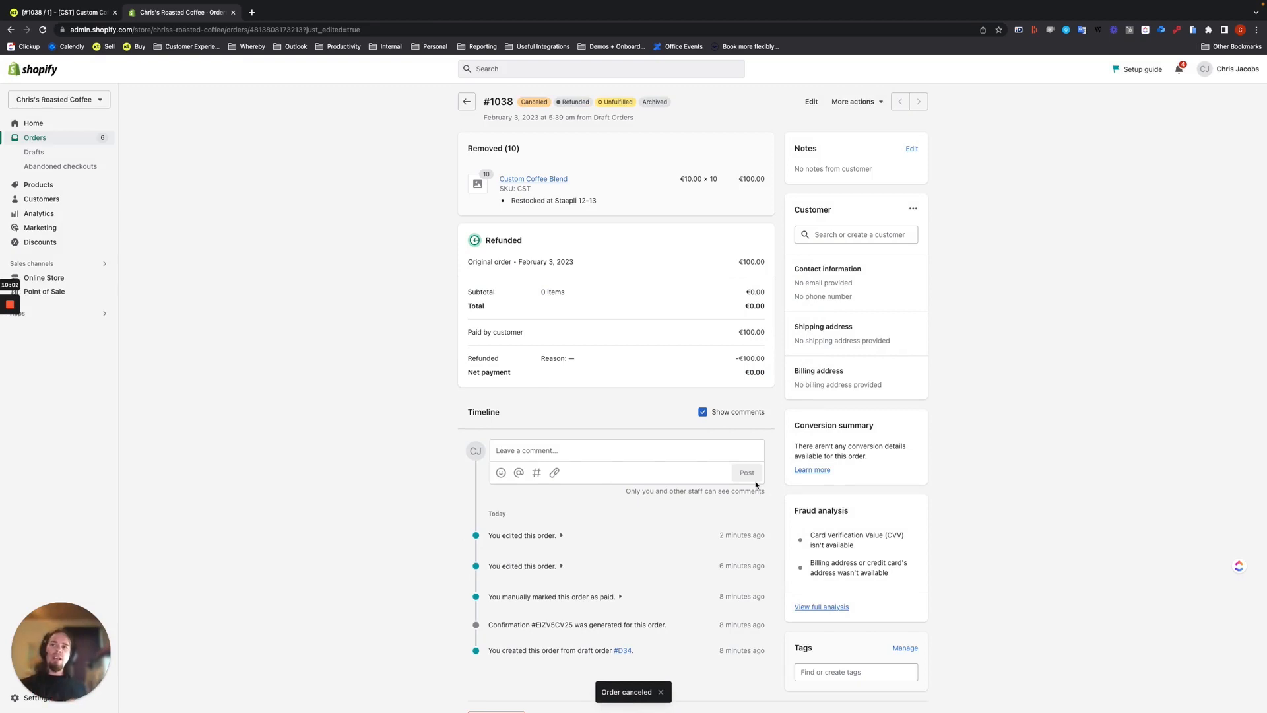
- Switch to Katana to check how the order cancellation affects the Custom Coffee Blend manufacturing order
click(65, 12)
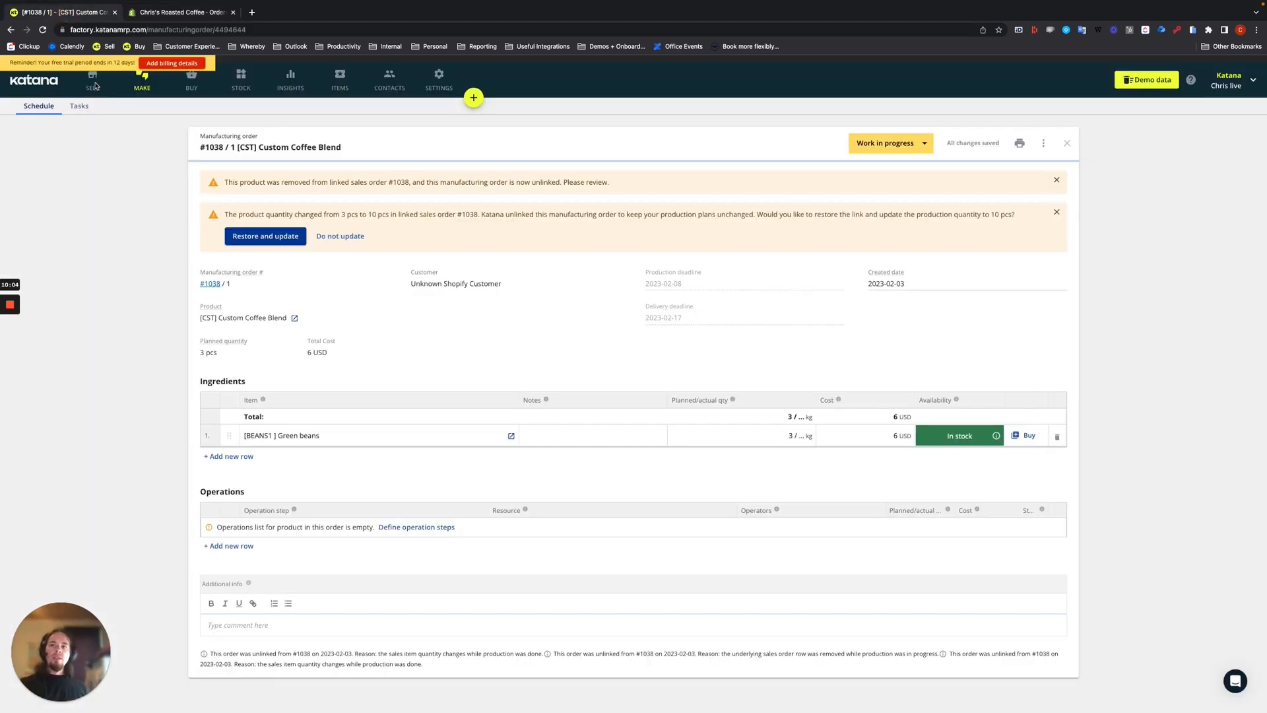